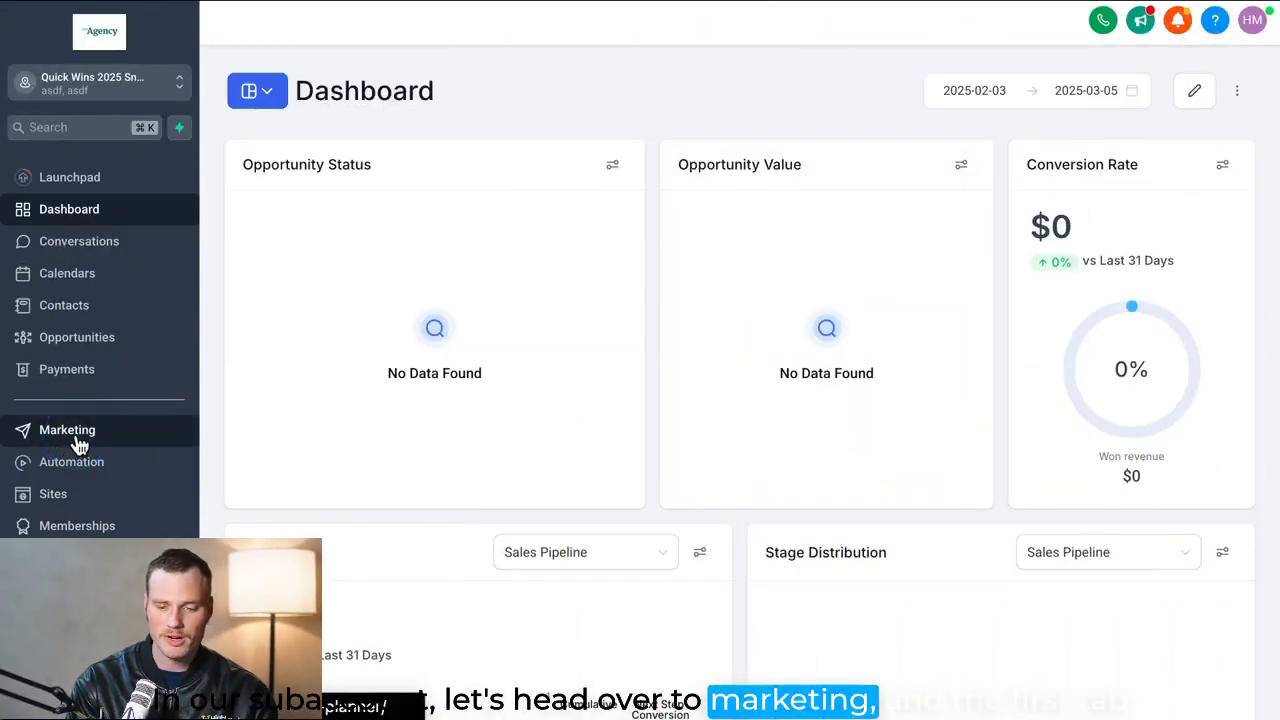
# Start a new social post for the FitClub Accelerator Facebook page and view its AI writing and publishing options.
pyautogui.click(67, 430)
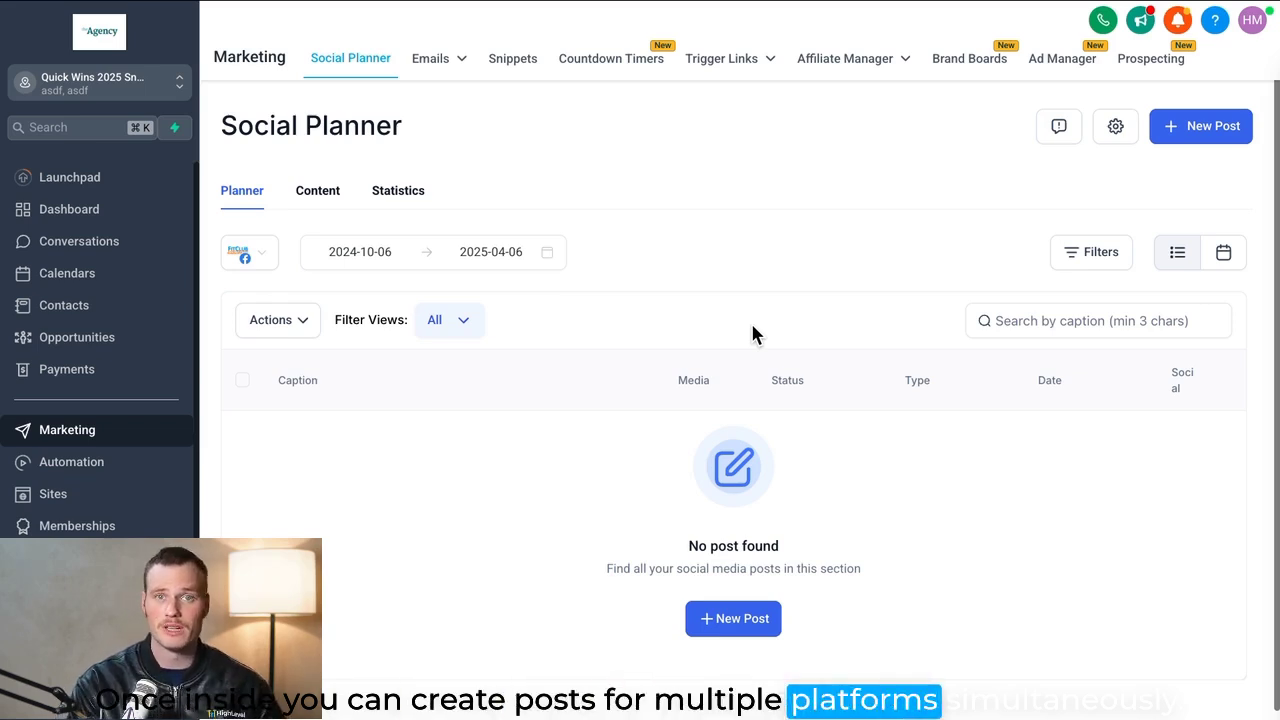
pyautogui.click(729, 617)
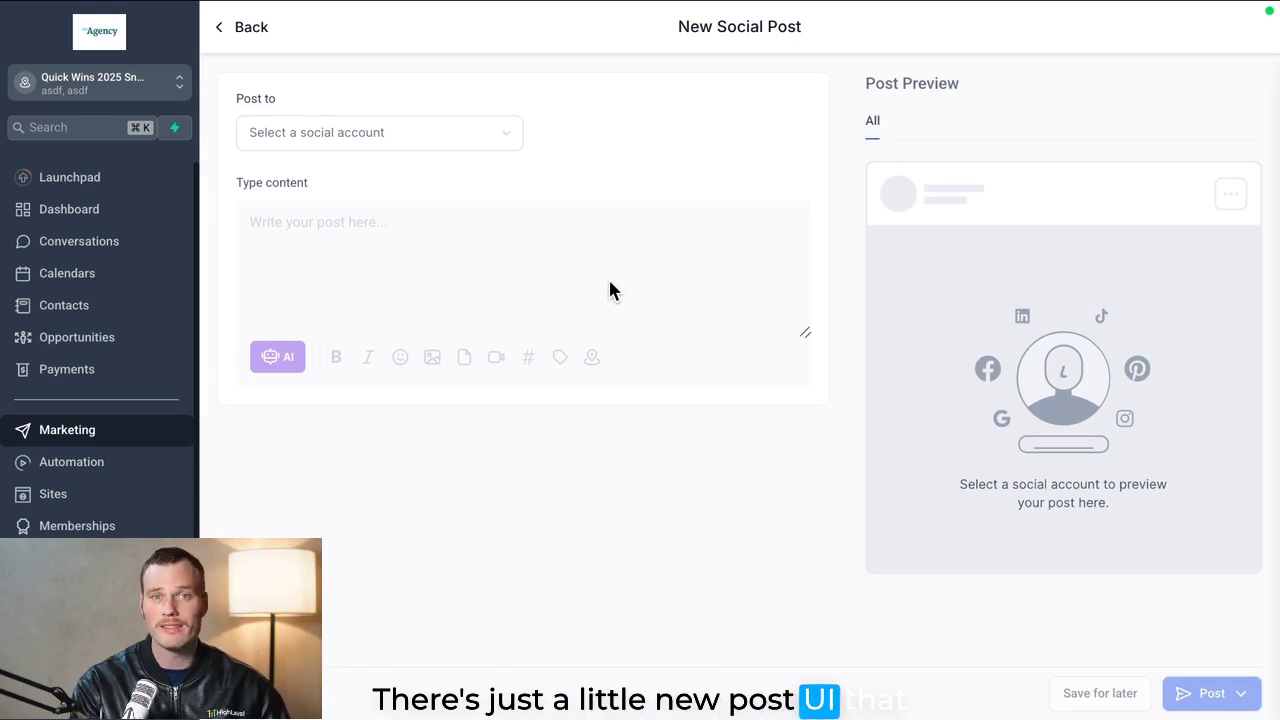
pyautogui.click(480, 150)
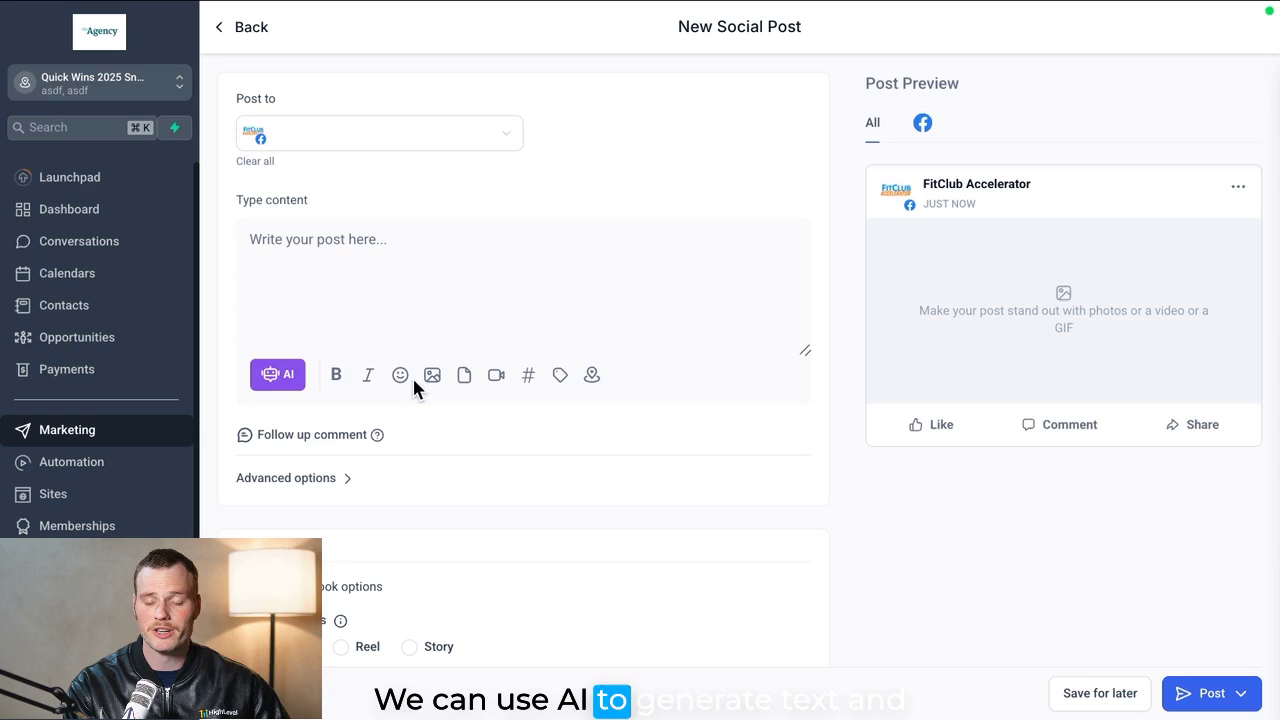
pyautogui.click(278, 386)
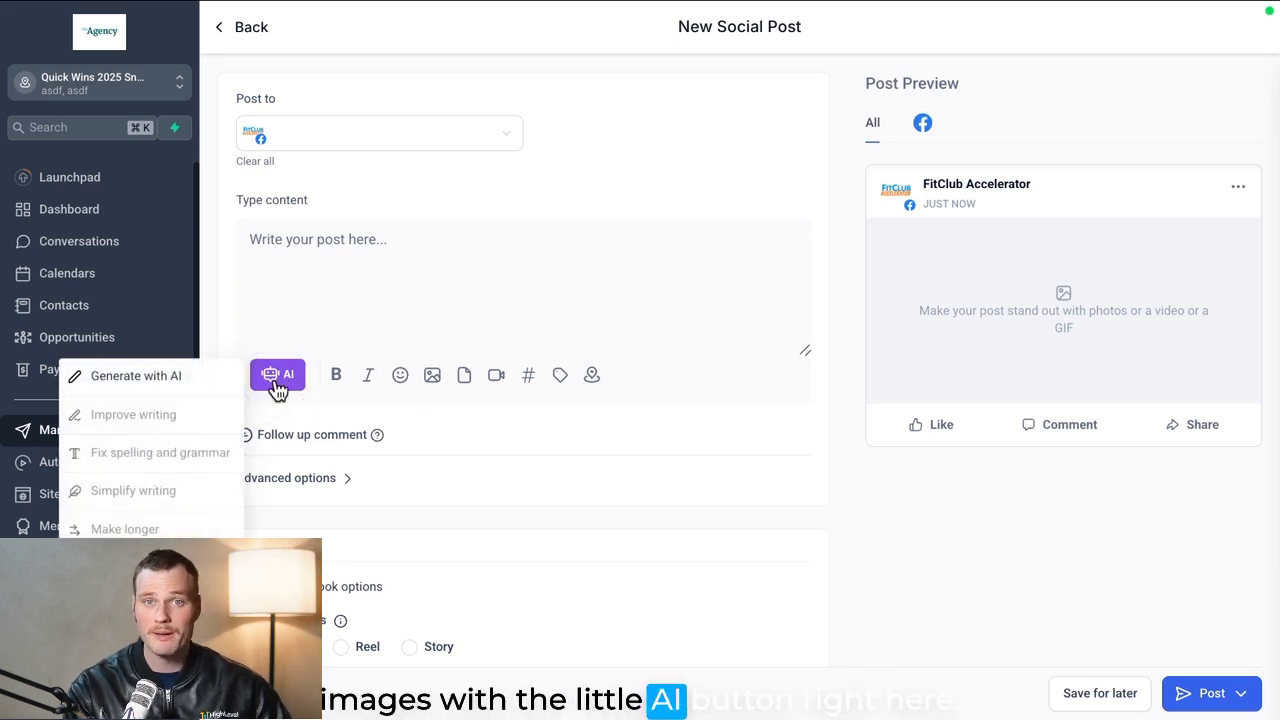
pyautogui.click(1240, 693)
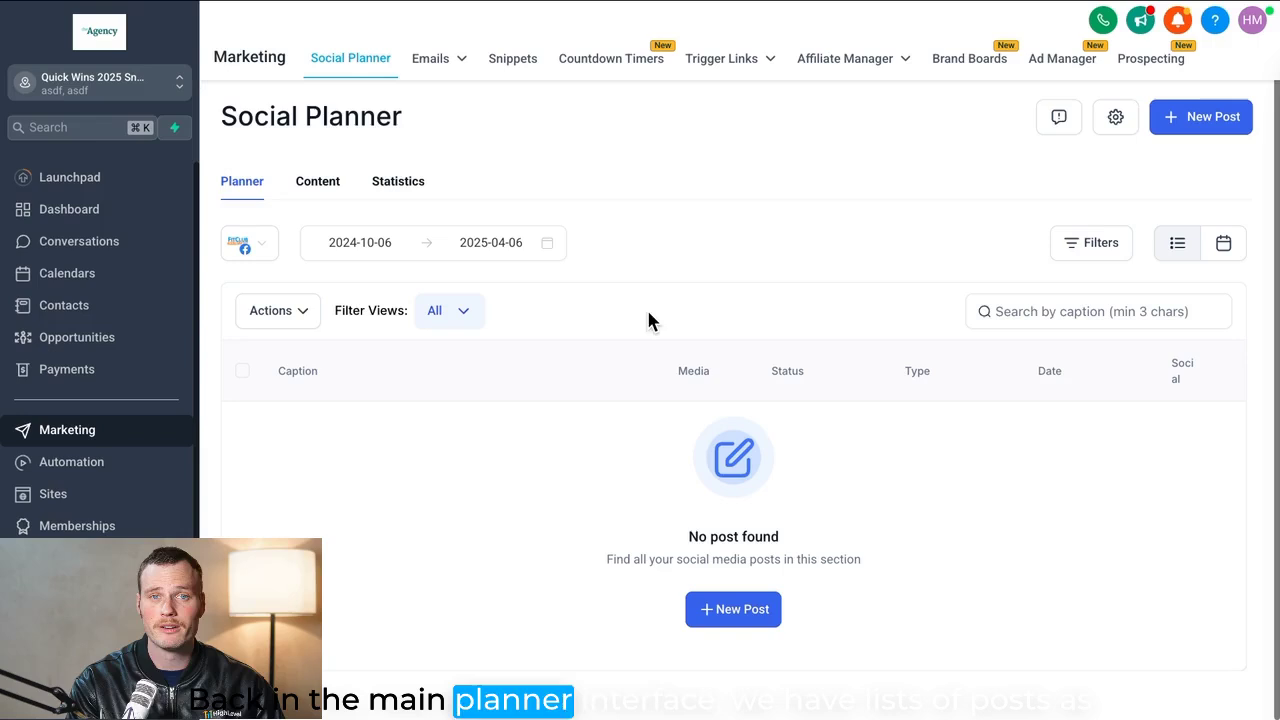
# Show the Social Planner's posts in the monthly calendar view and look over the schedule.
pyautogui.click(1222, 243)
pyautogui.scroll(-1, 841, 387)
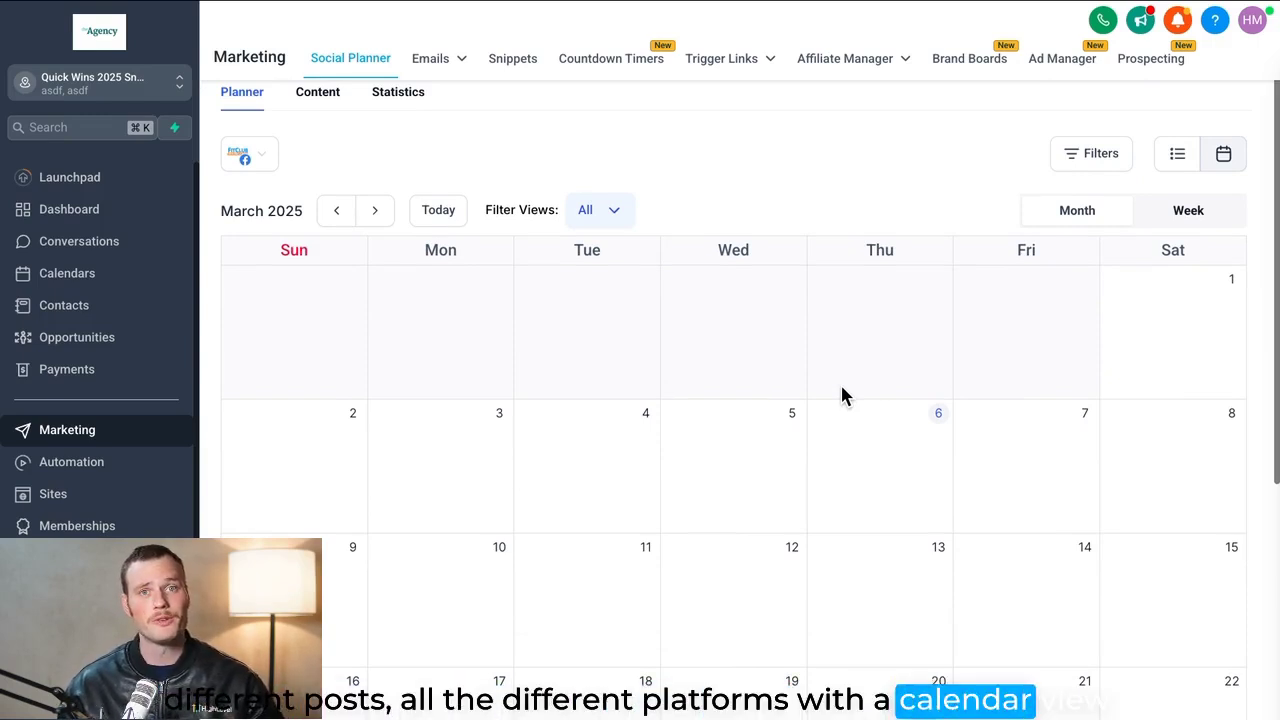
pyautogui.scroll(1, 841, 388)
# Review the Social Planner statistics, from Social Post Performance through Post Reach.
pyautogui.click(398, 192)
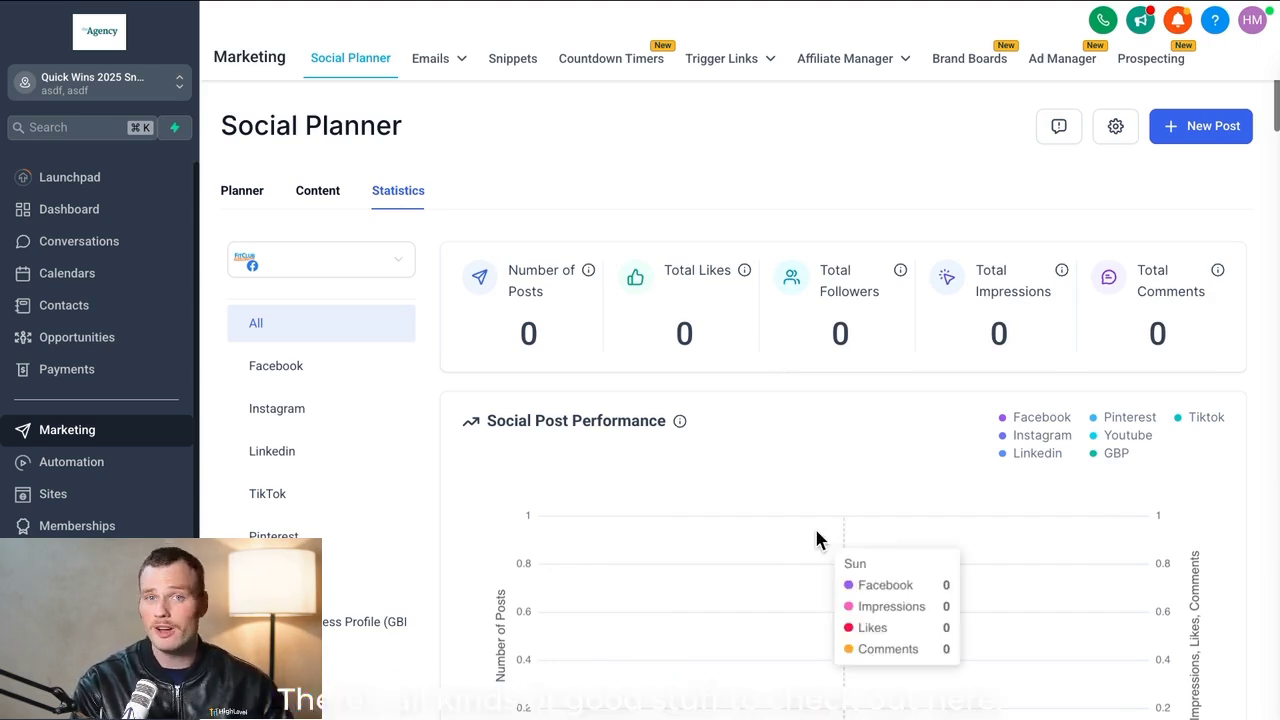
pyautogui.scroll(-10, 814, 537)
pyautogui.scroll(-5, 816, 537)
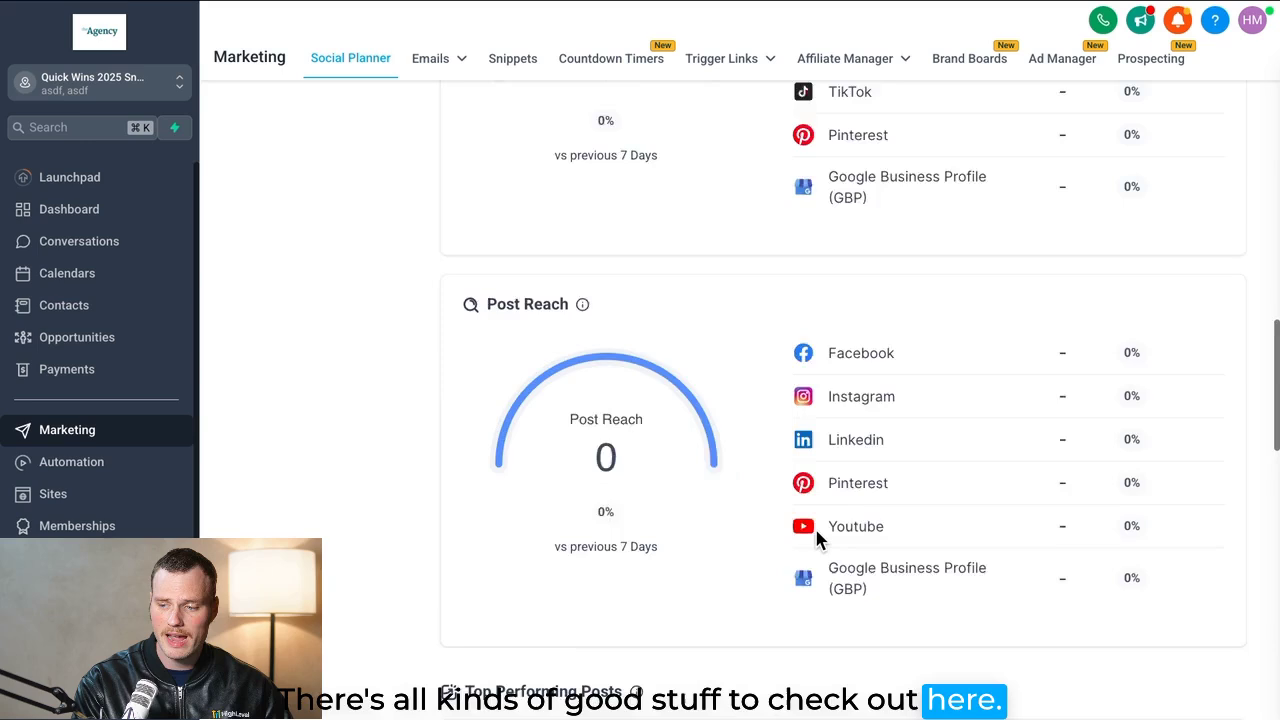
pyautogui.scroll(15, 817, 537)
# Look through the Social Planner settings for social accounts, notifications, categories and watermark.
pyautogui.click(1127, 138)
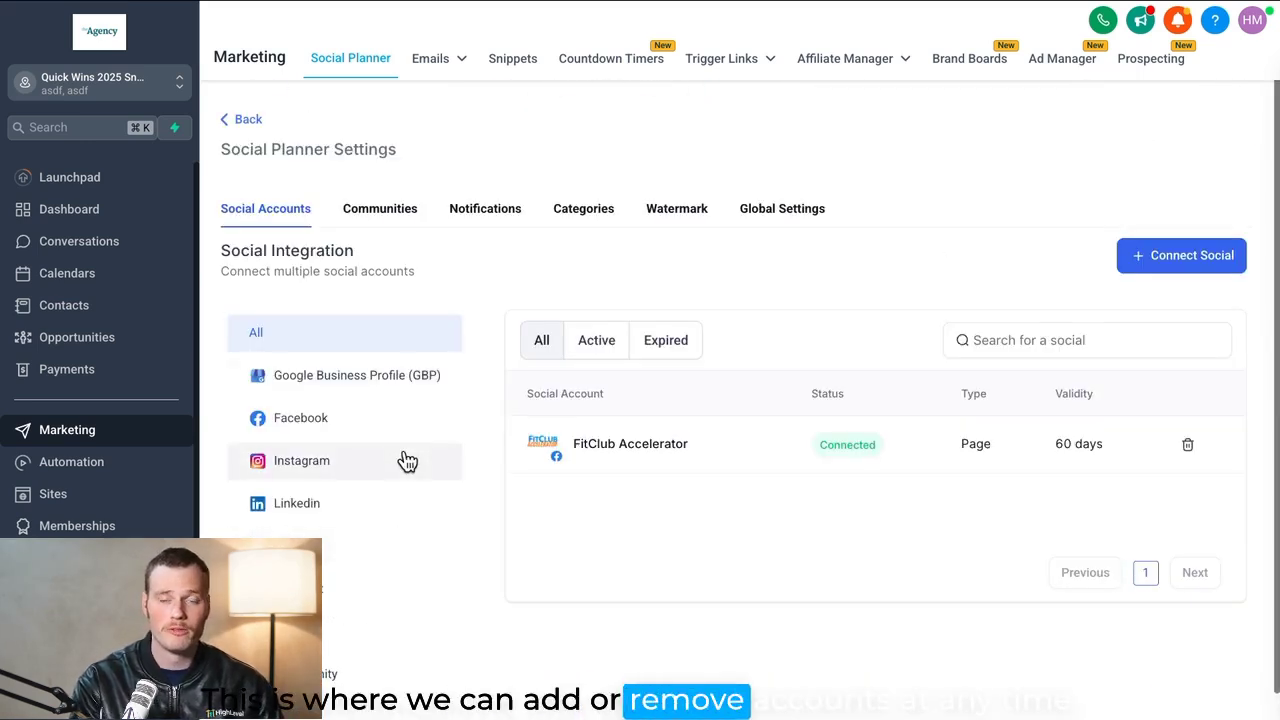
pyautogui.click(497, 212)
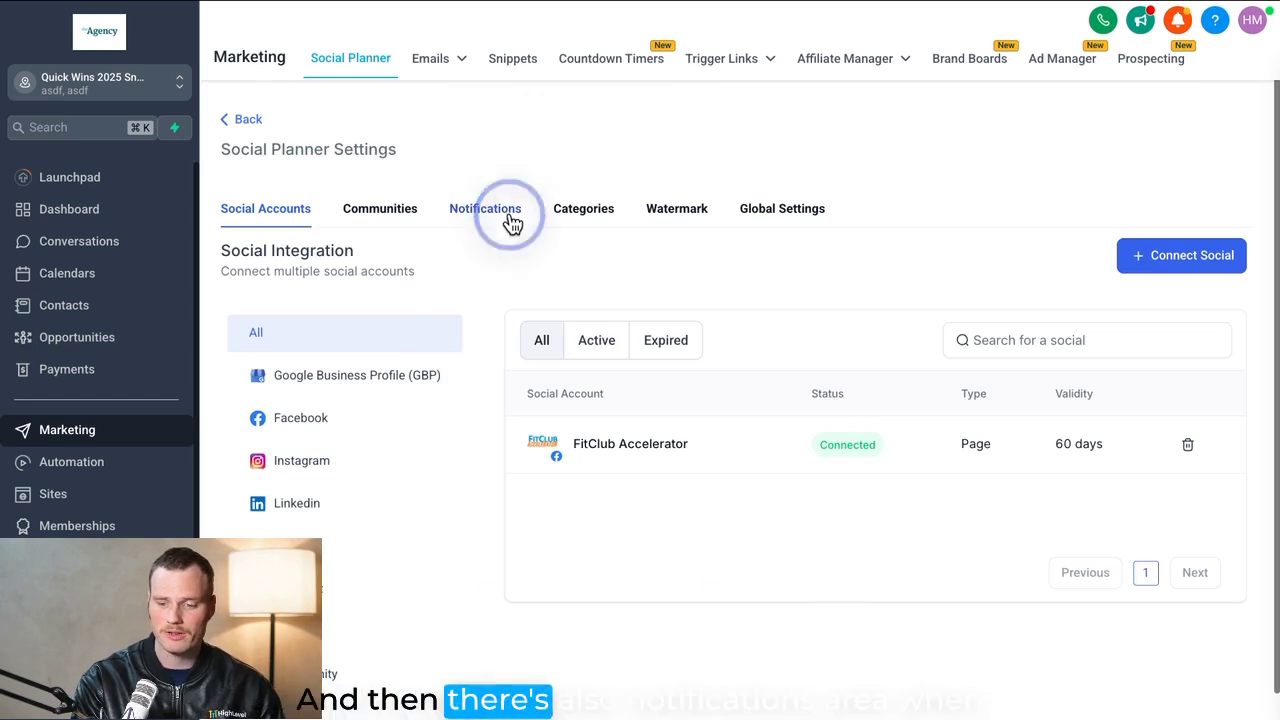
pyautogui.scroll(-3, 626, 306)
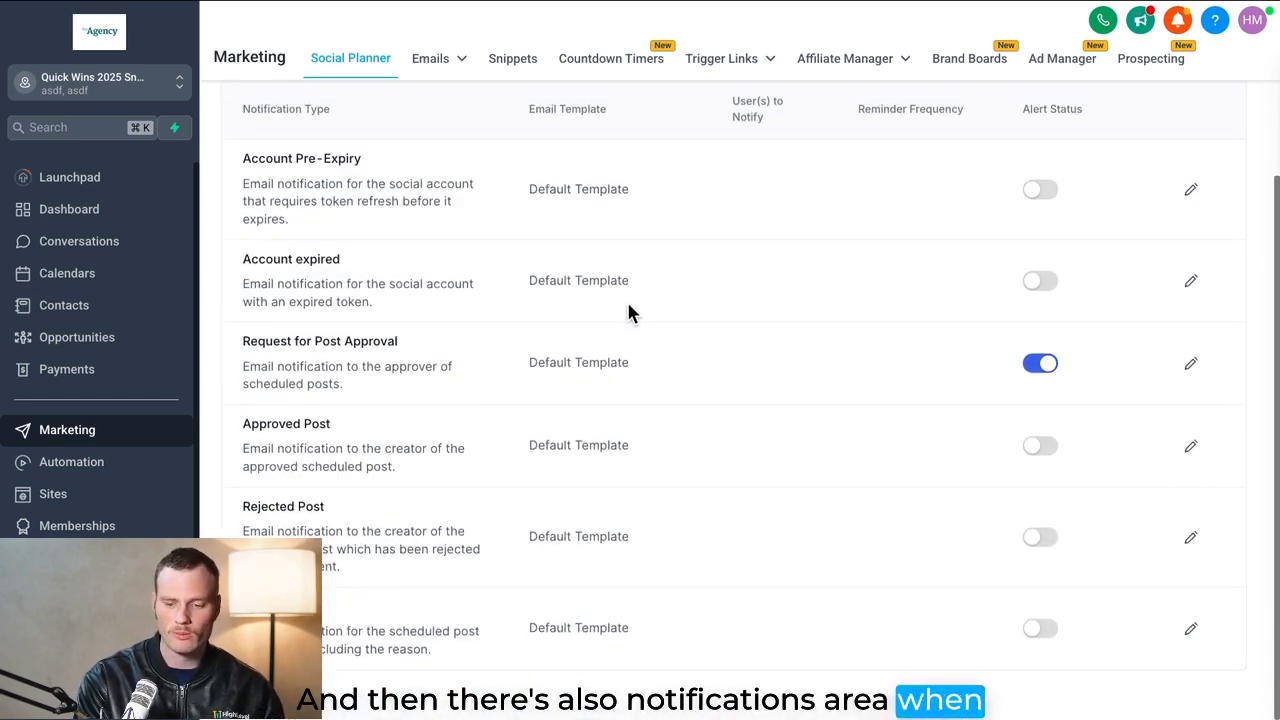
pyautogui.scroll(3, 626, 306)
pyautogui.click(600, 226)
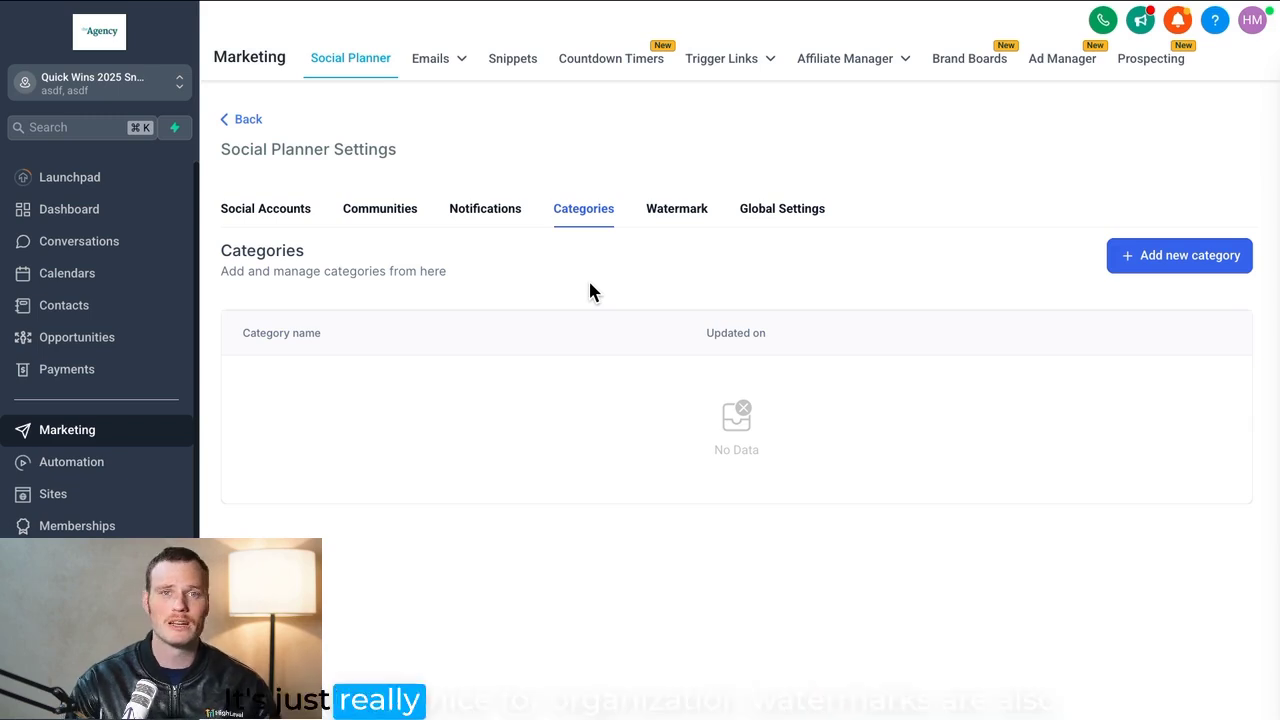
pyautogui.click(664, 220)
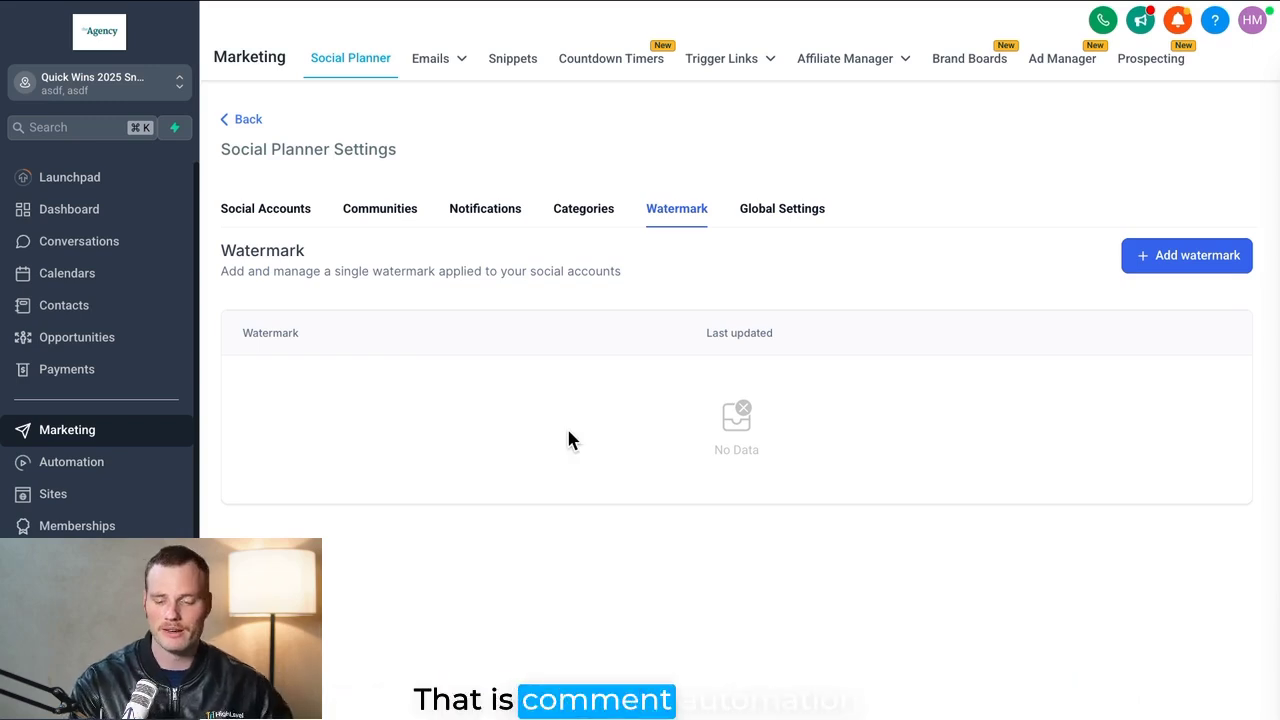
# Connect the location's Facebook and Instagram integration with the FitClub Accelerator page in the account settings.
pyautogui.click(67, 430)
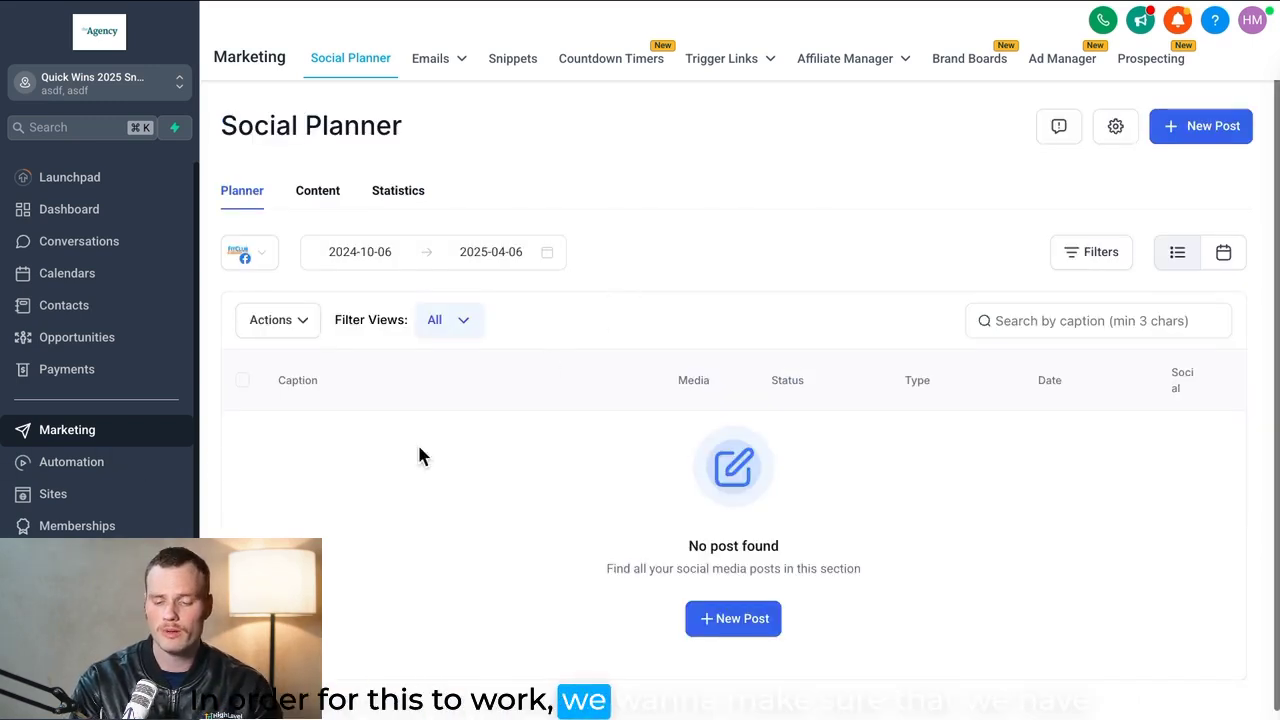
pyautogui.click(60, 695)
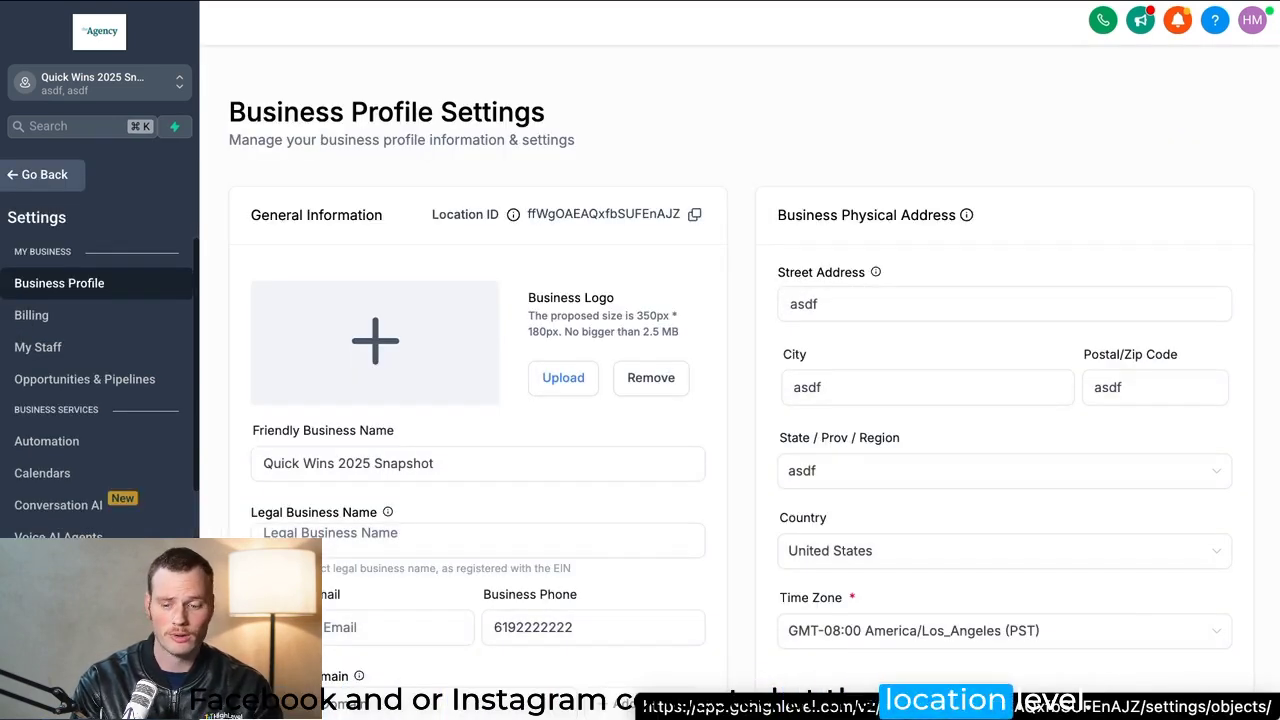
pyautogui.scroll(-2, 60, 443)
pyautogui.scroll(-5, 60, 443)
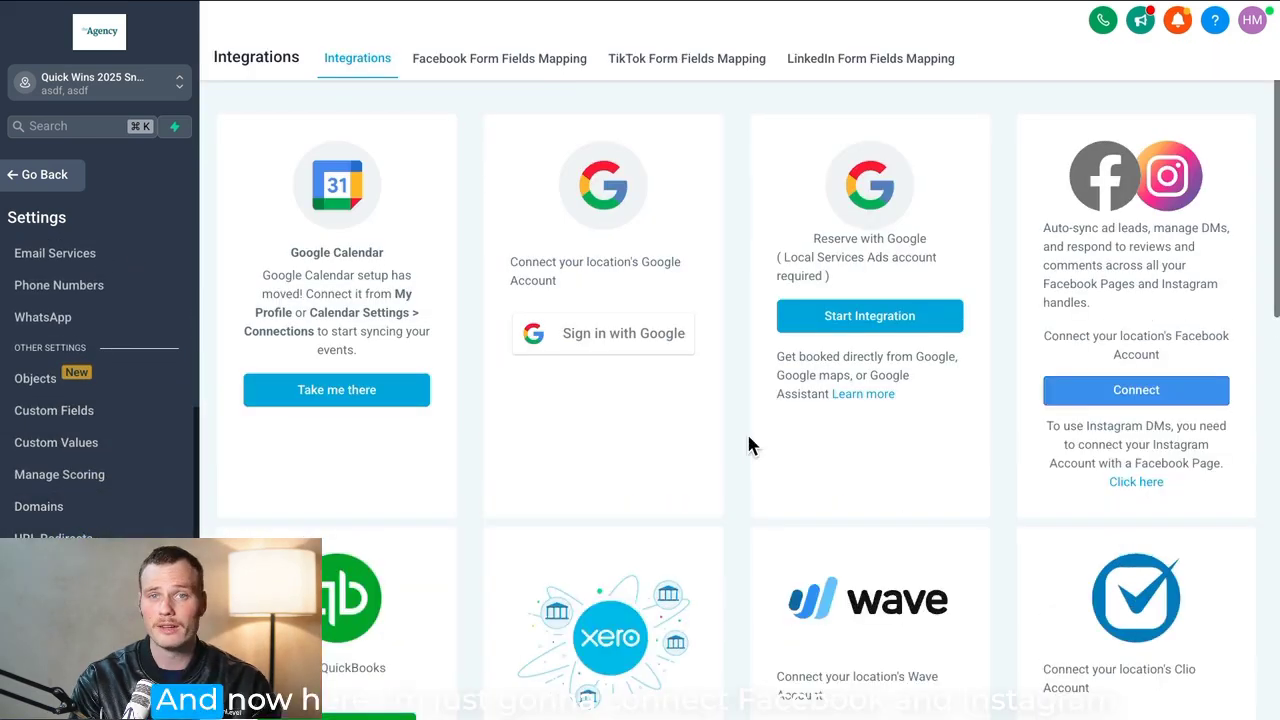
pyautogui.click(1075, 393)
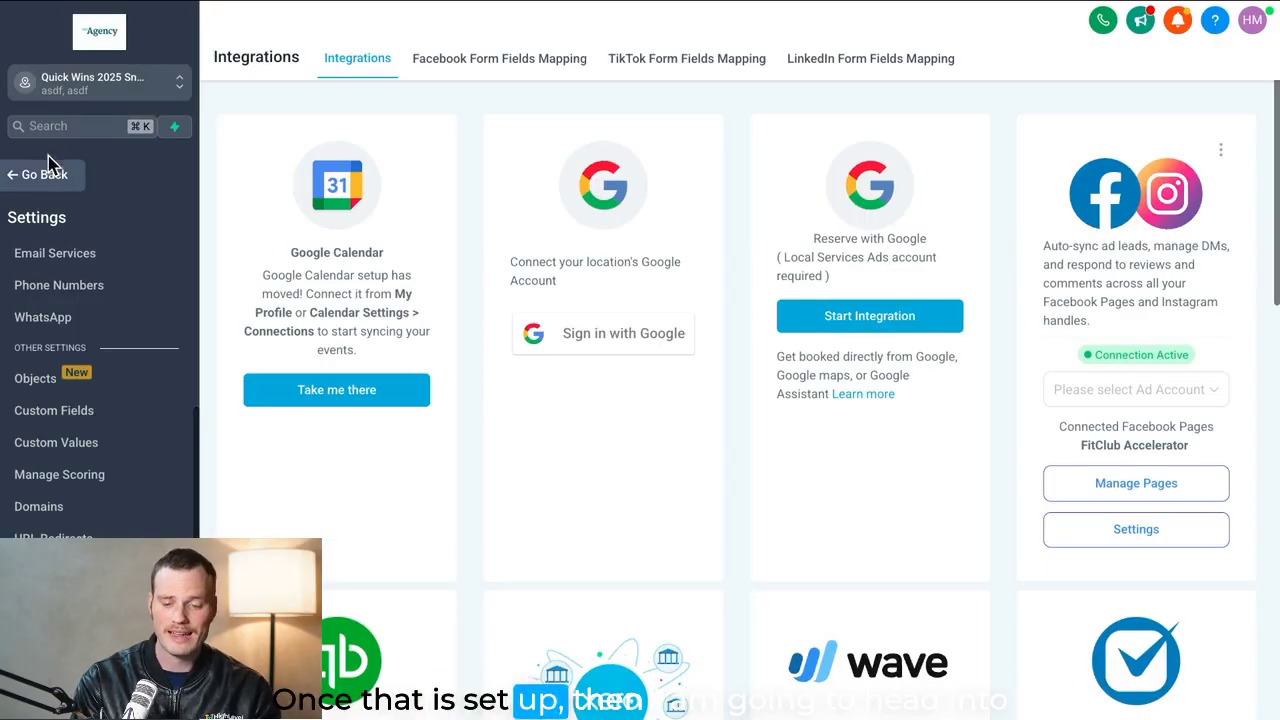
# In the Comment Automation workflow, add a Facebook - Comment(s) On A Post trigger.
pyautogui.click(46, 172)
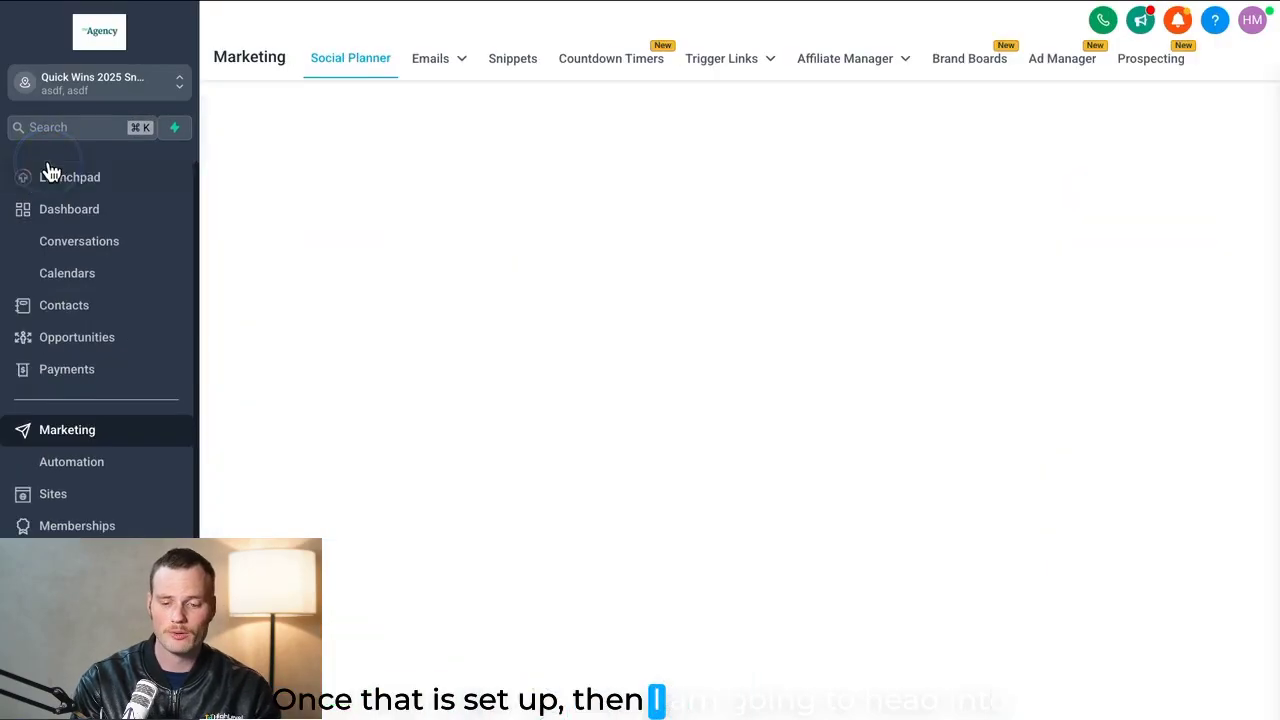
pyautogui.click(75, 468)
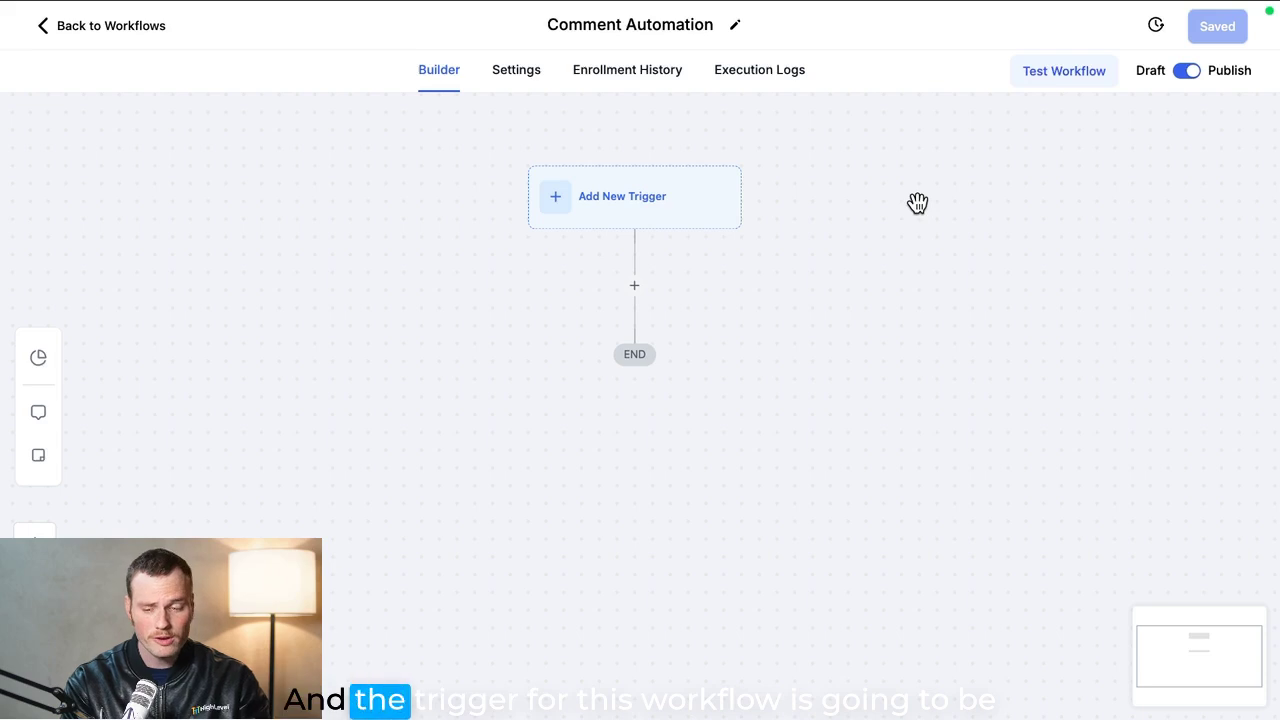
pyautogui.click(691, 209)
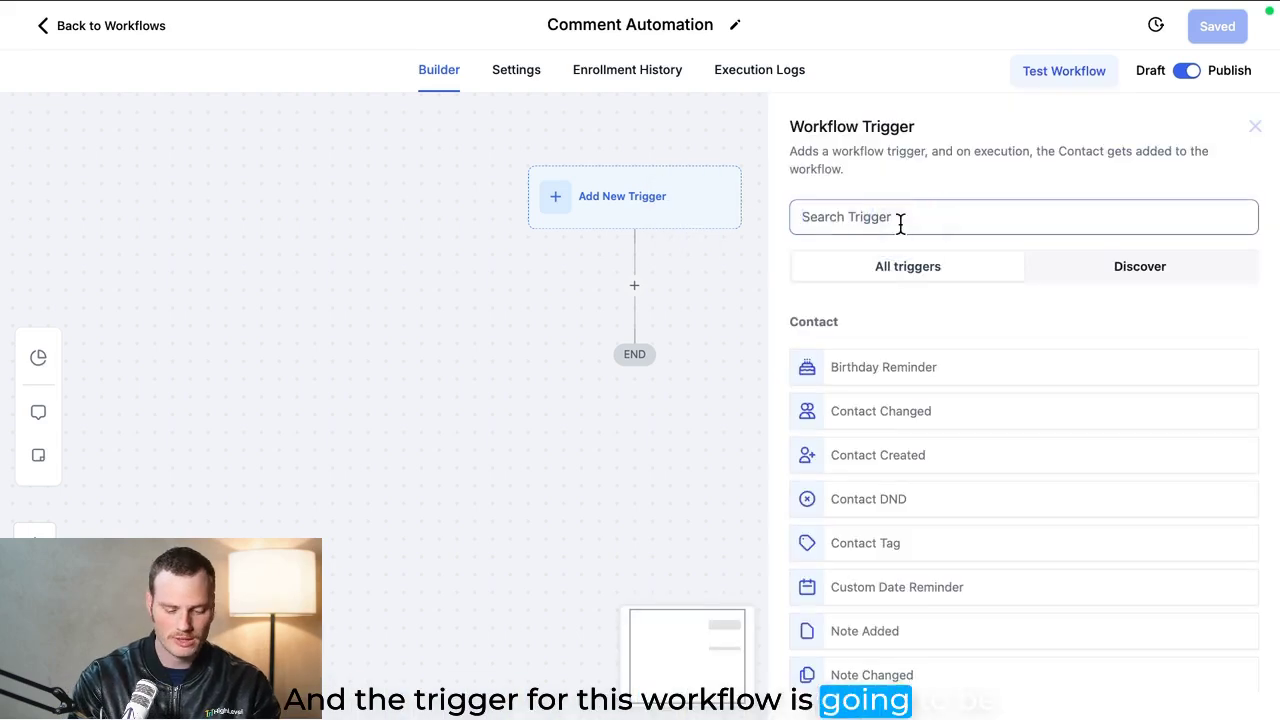
pyautogui.write('comment')
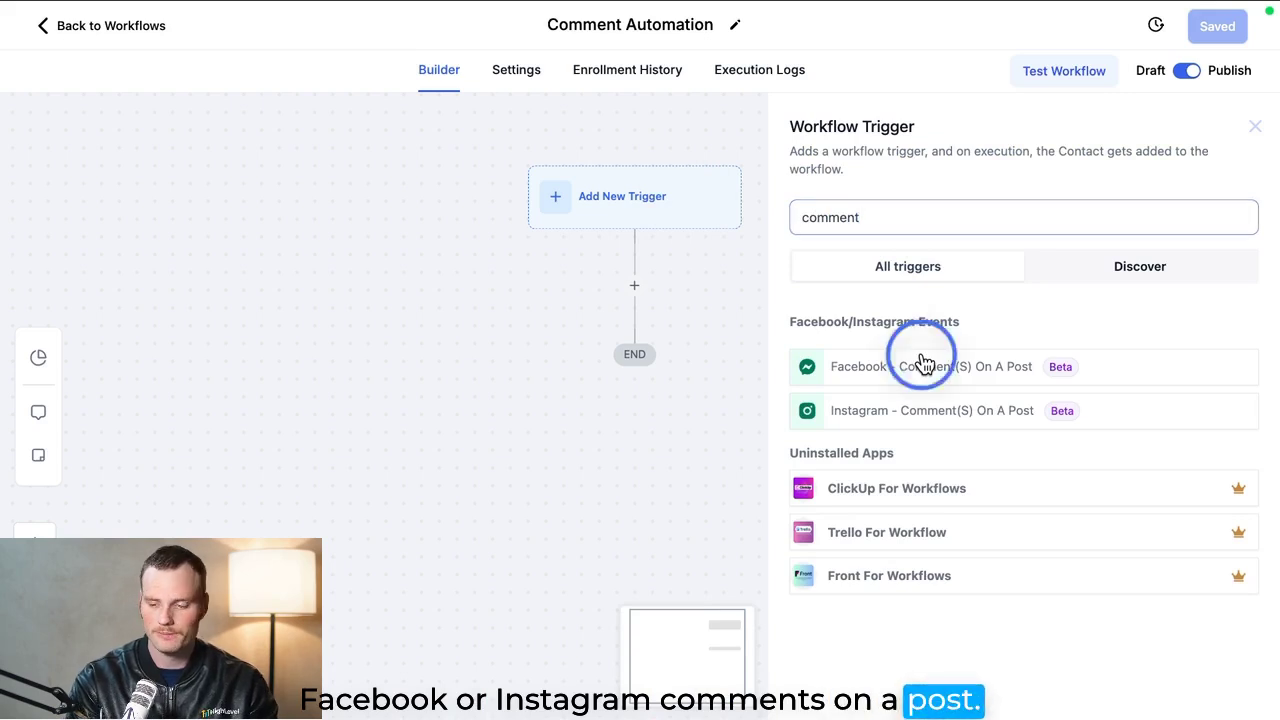
pyautogui.click(922, 364)
# Filter the trigger to the FitClub Accelerator page and the Published Post type, and remove the specific-post filter.
pyautogui.click(998, 407)
pyautogui.click(951, 488)
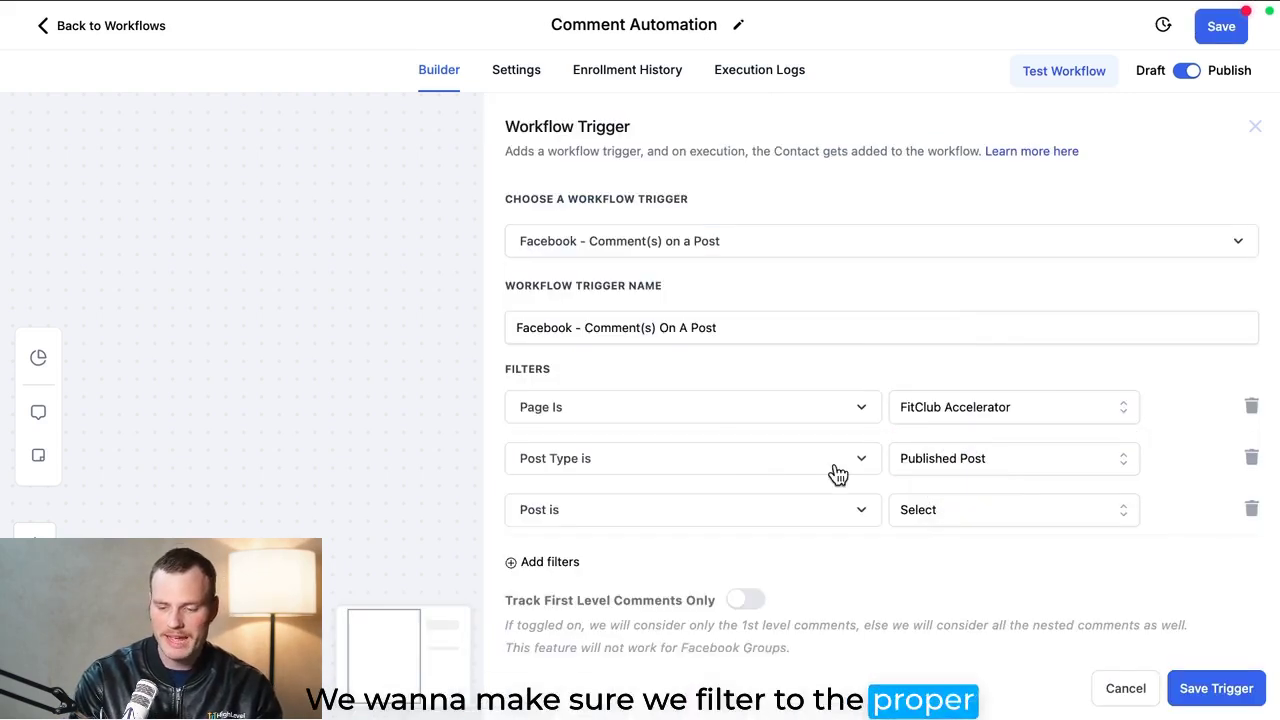
pyautogui.click(946, 510)
pyautogui.click(946, 510)
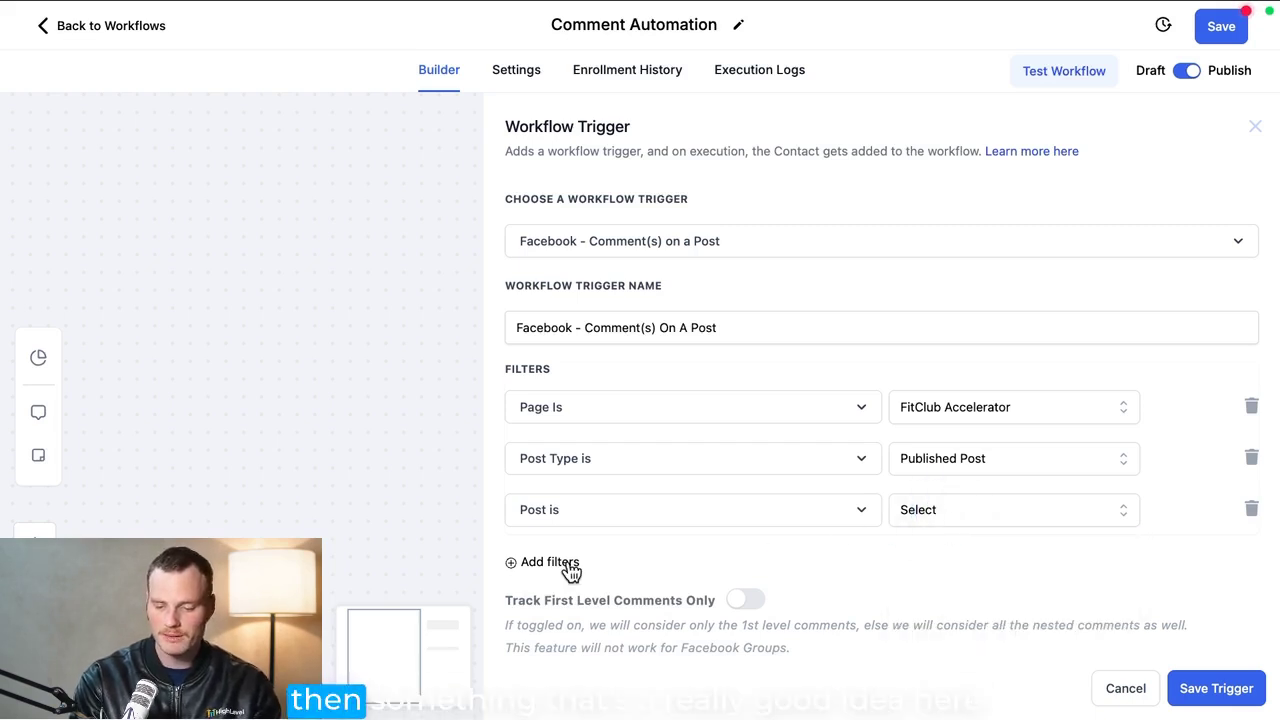
pyautogui.click(1251, 510)
# Add an Exact Match filter with the phrase growthnow and save the trigger.
pyautogui.click(560, 505)
pyautogui.click(629, 495)
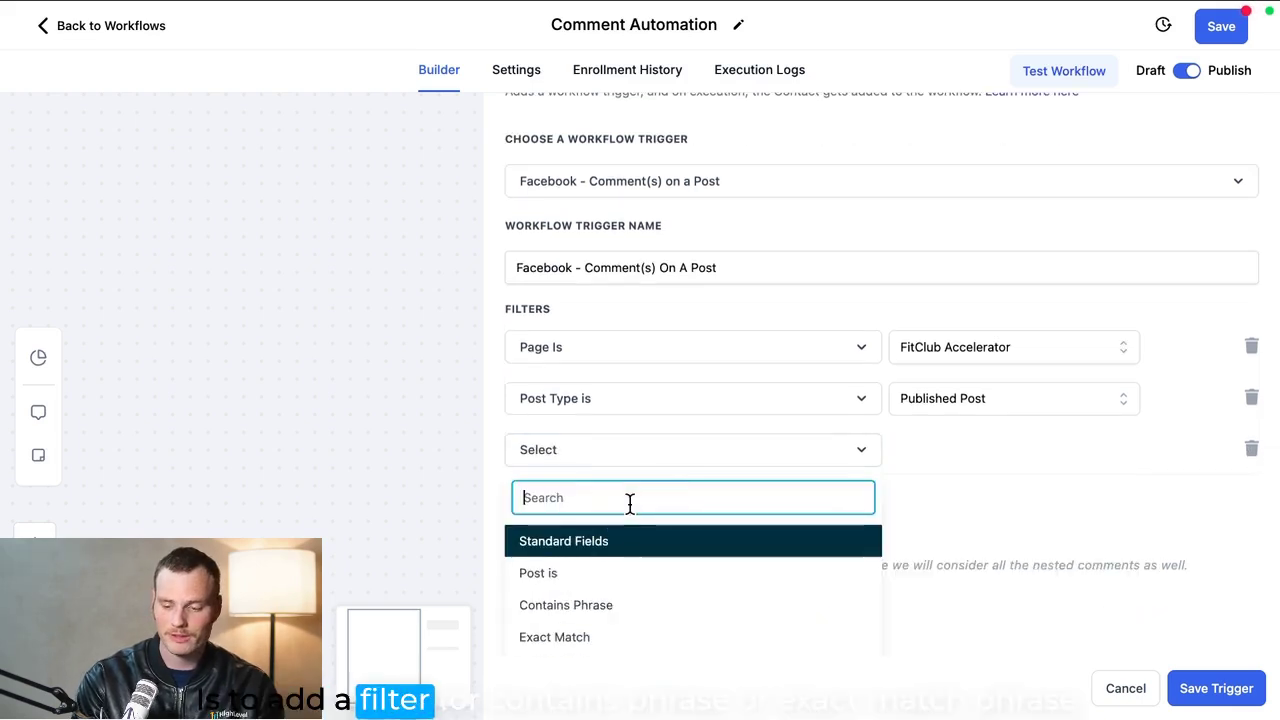
pyautogui.click(565, 638)
pyautogui.click(966, 513)
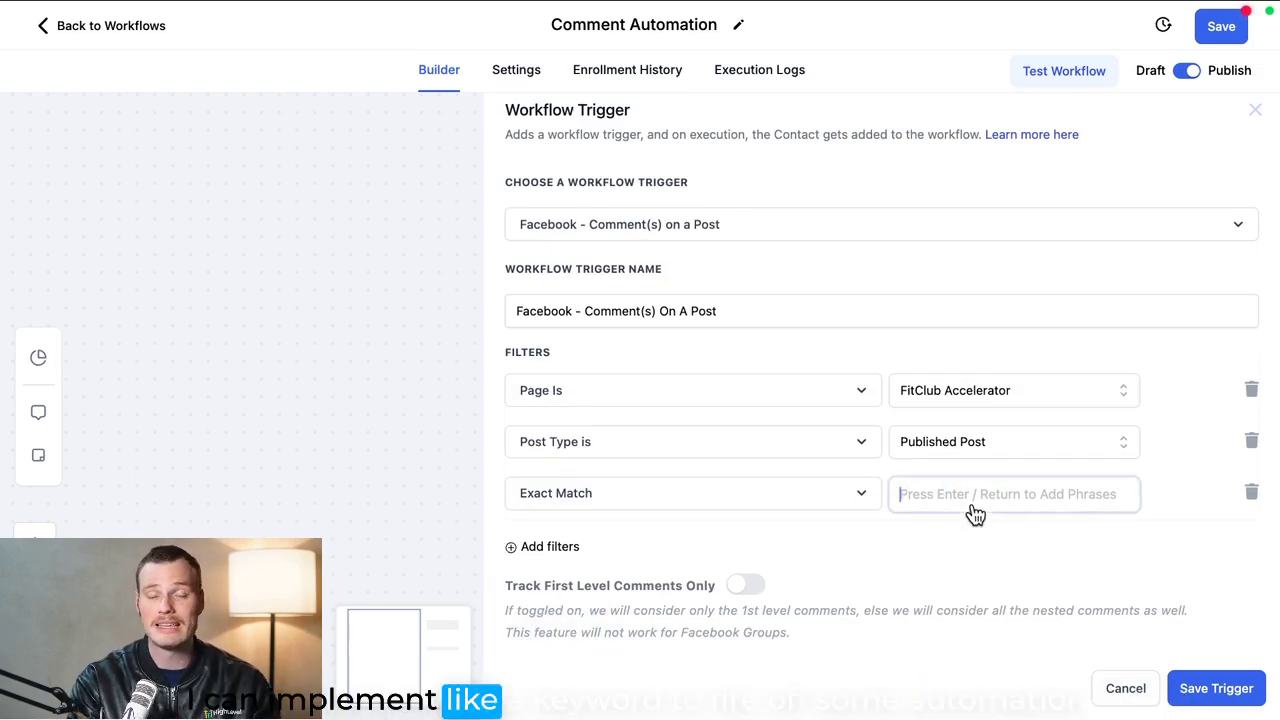
pyautogui.write('growt')
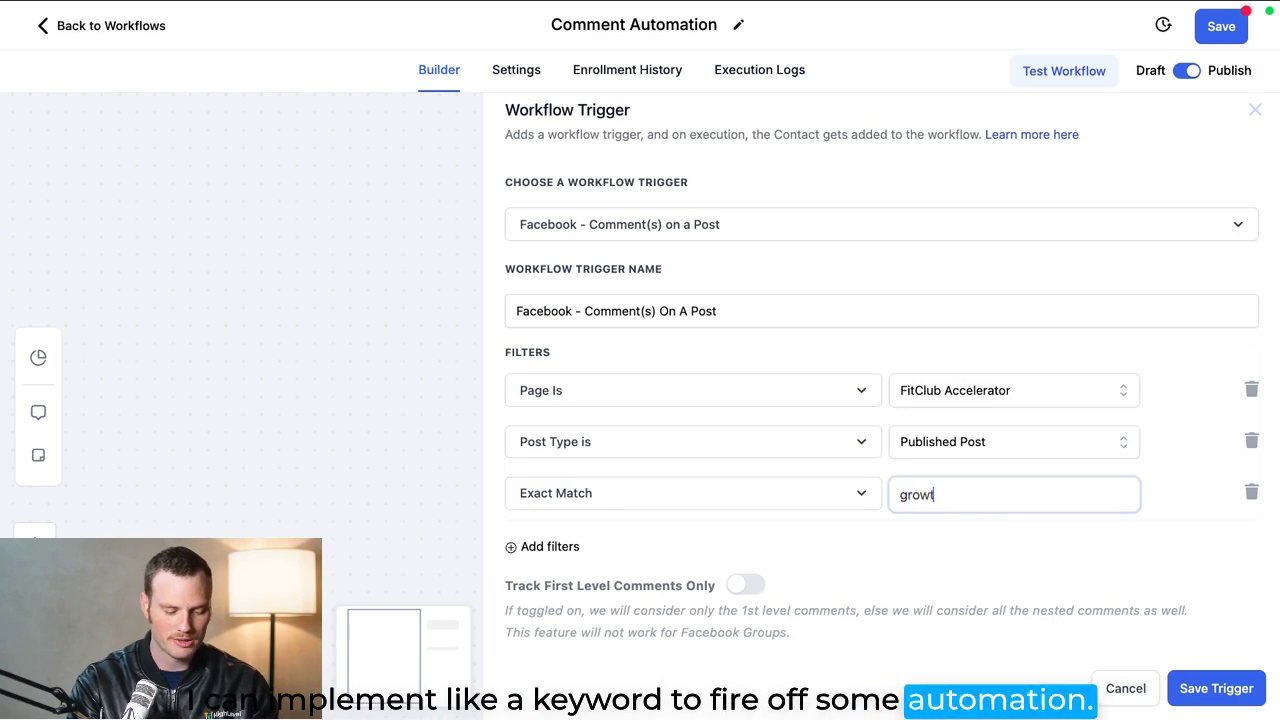
pyautogui.write('hndw')
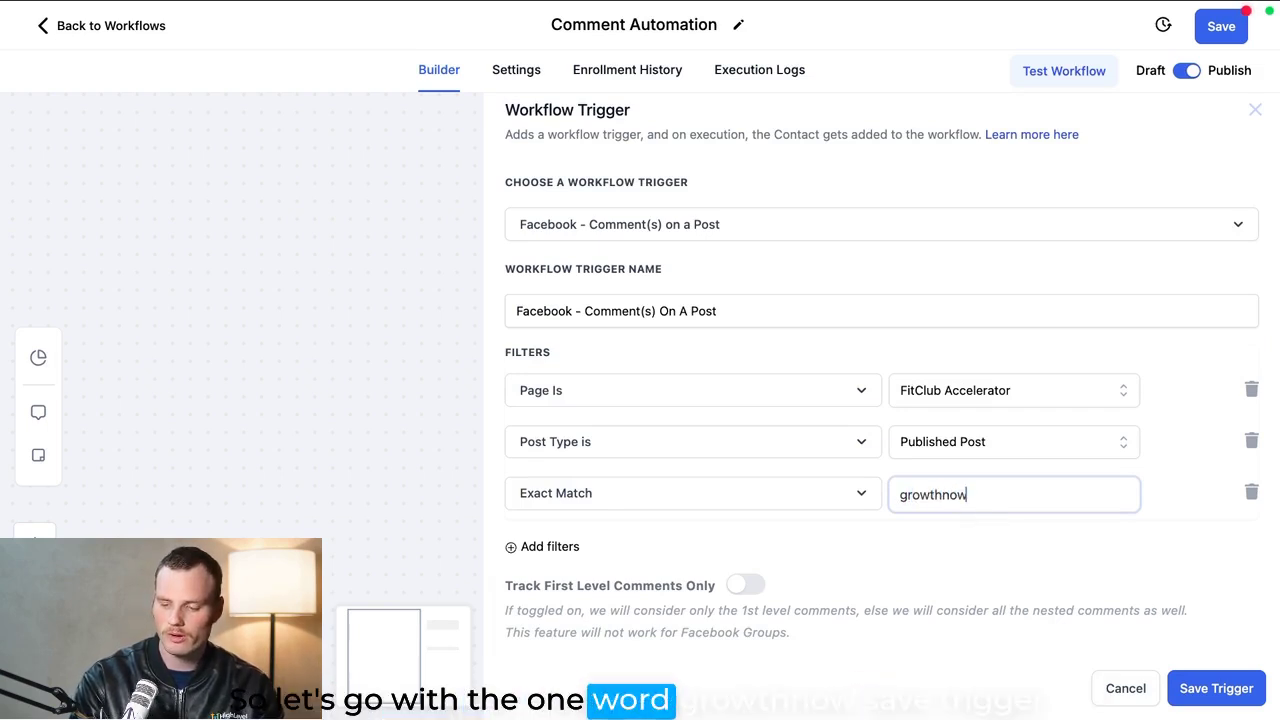
pyautogui.click(1216, 688)
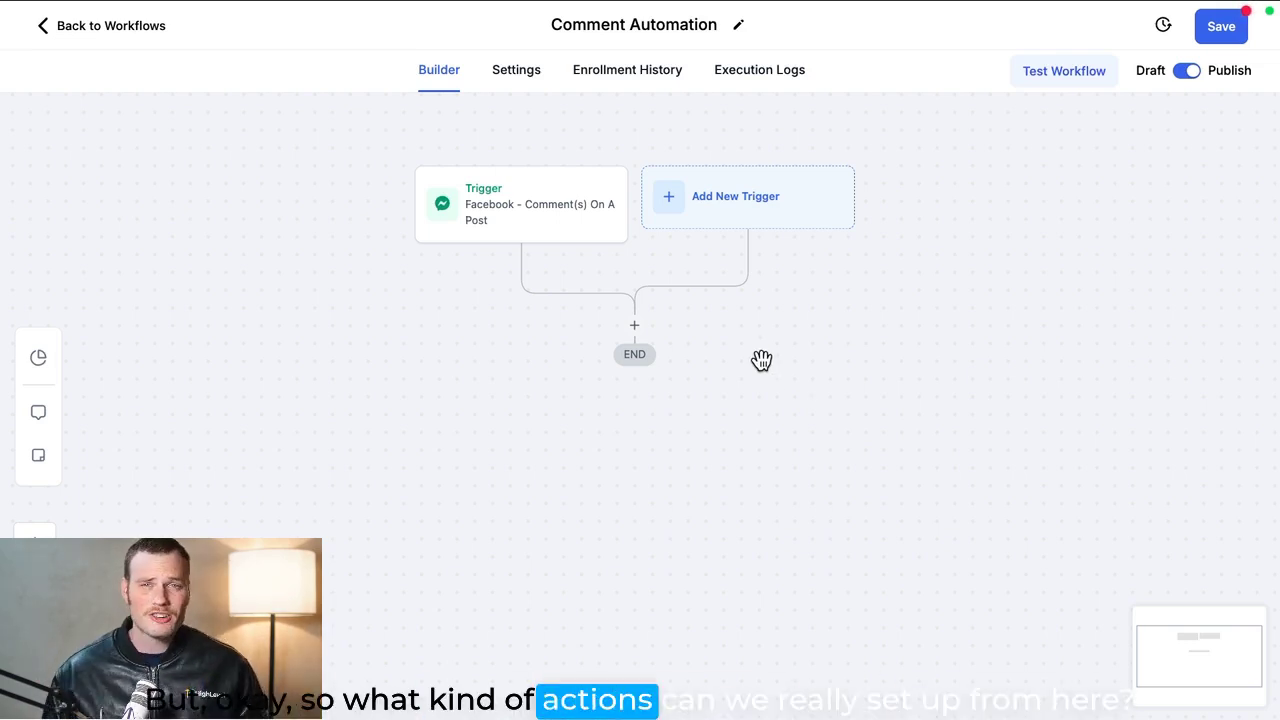
# Search the workflow actions for tag and internal notification actions.
pyautogui.click(635, 332)
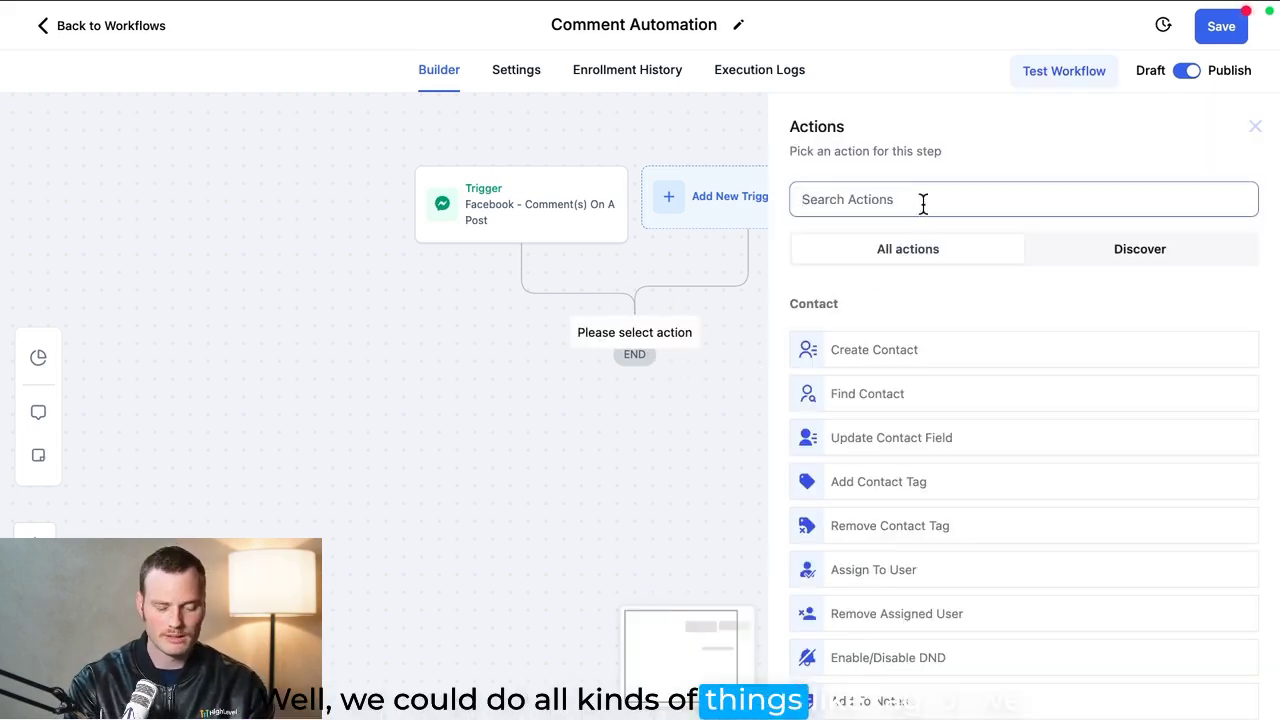
pyautogui.write('tag')
pyautogui.press('BackSpace')
pyautogui.press('BackSpace')
pyautogui.press('BackSpace')
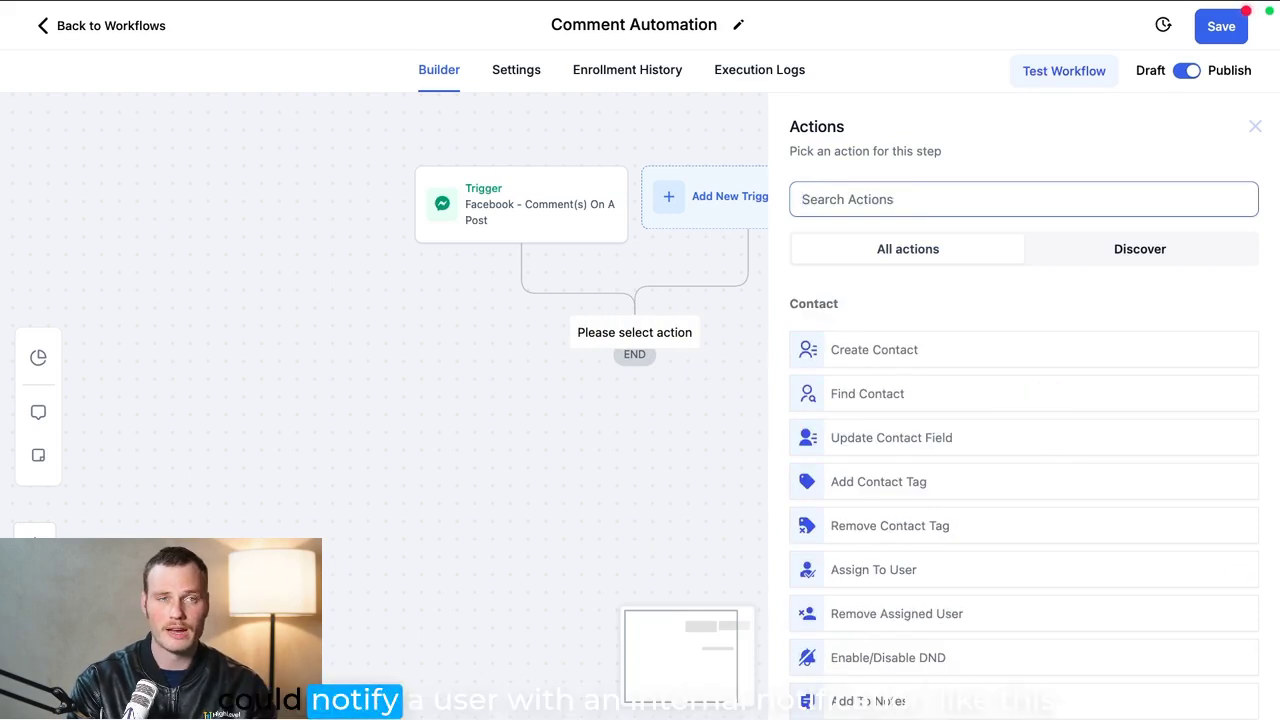
pyautogui.write('intern')
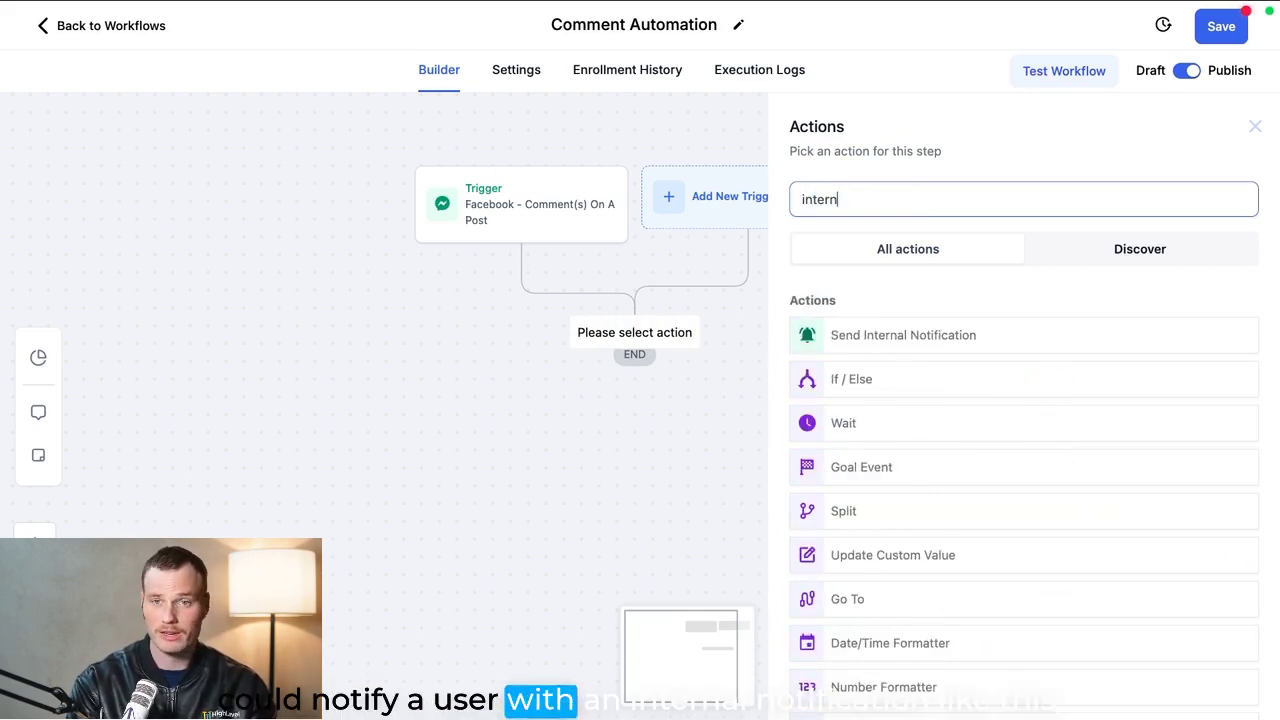
# Add and save a Facebook Interactive Messenger action that replies to the comment via DM, asking for an email to send the free lead magnet to.
pyautogui.doubleClick(909, 203)
pyautogui.write('interacti')
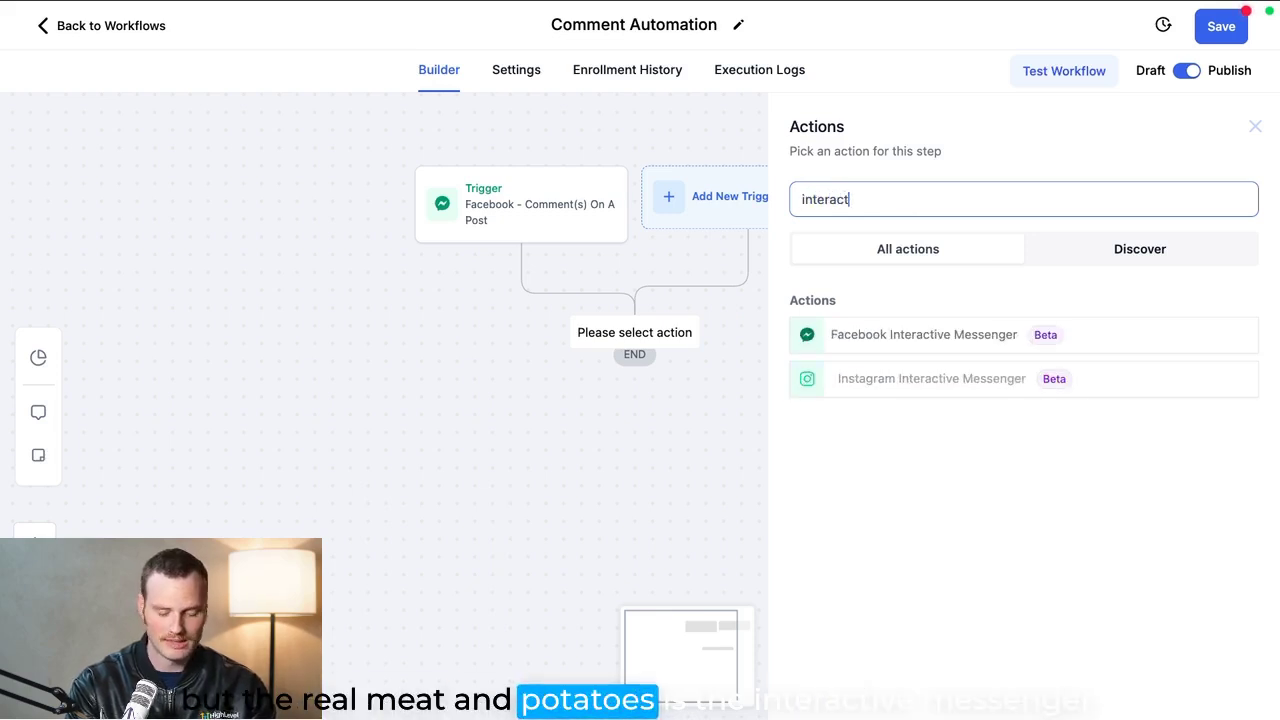
pyautogui.click(884, 333)
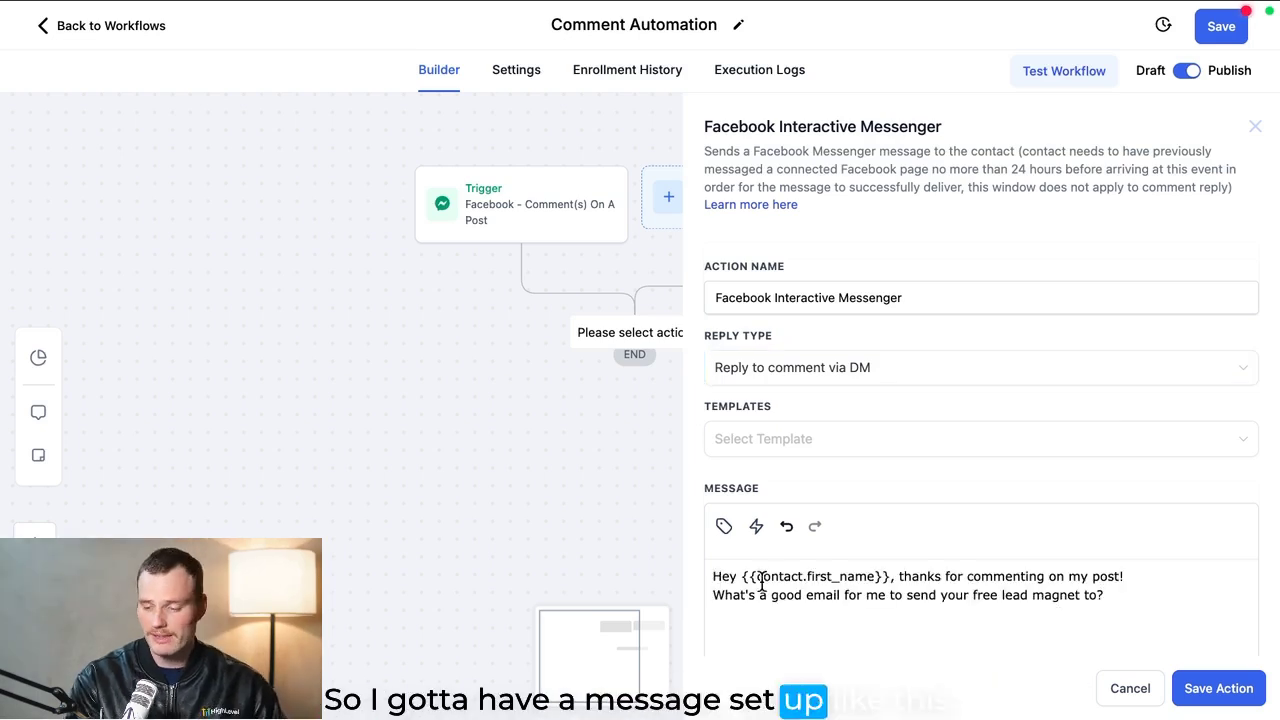
pyautogui.moveTo(762, 582); pyautogui.dragTo(1123, 583)
pyautogui.click(1034, 600)
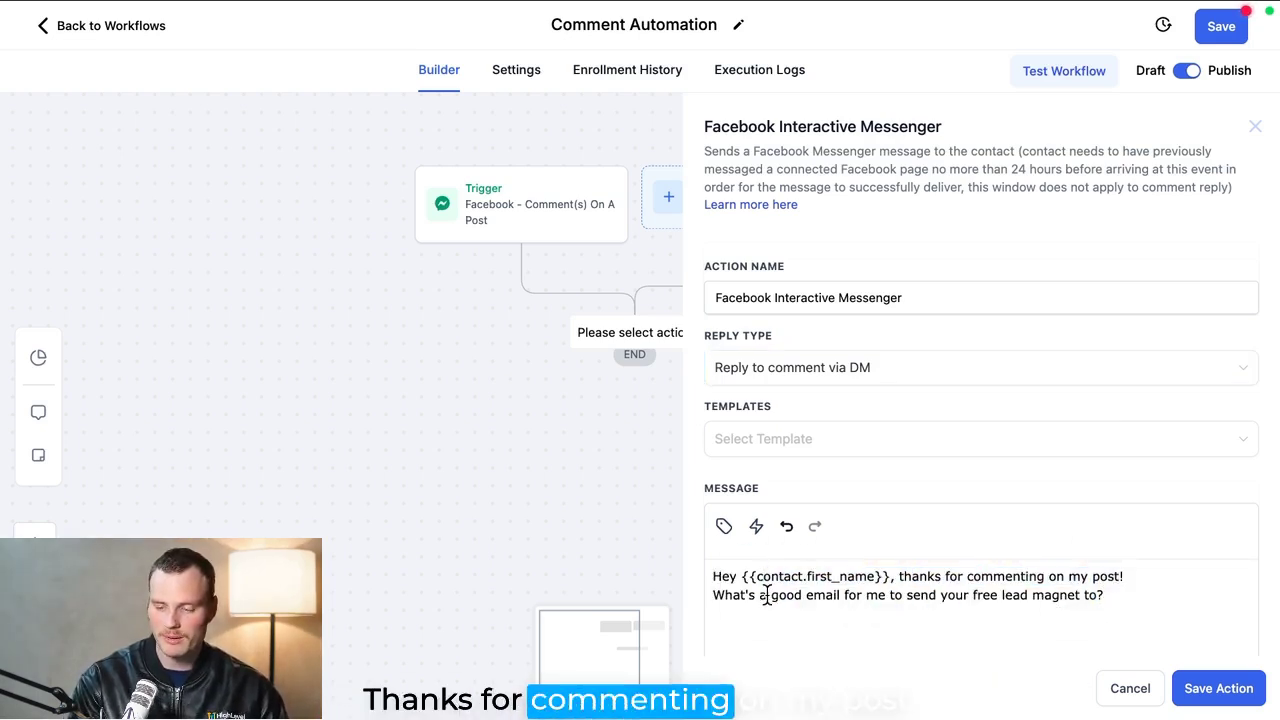
pyautogui.moveTo(766, 595); pyautogui.dragTo(1151, 606)
pyautogui.click(1151, 604)
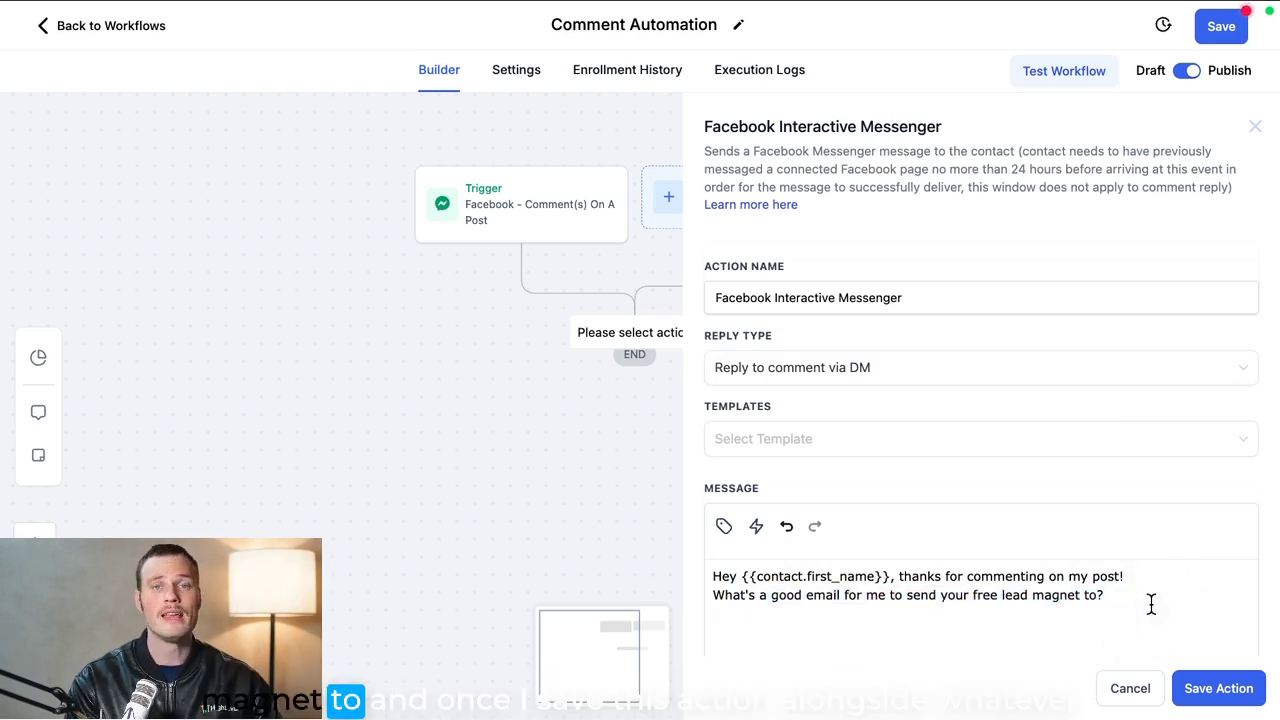
pyautogui.click(1210, 688)
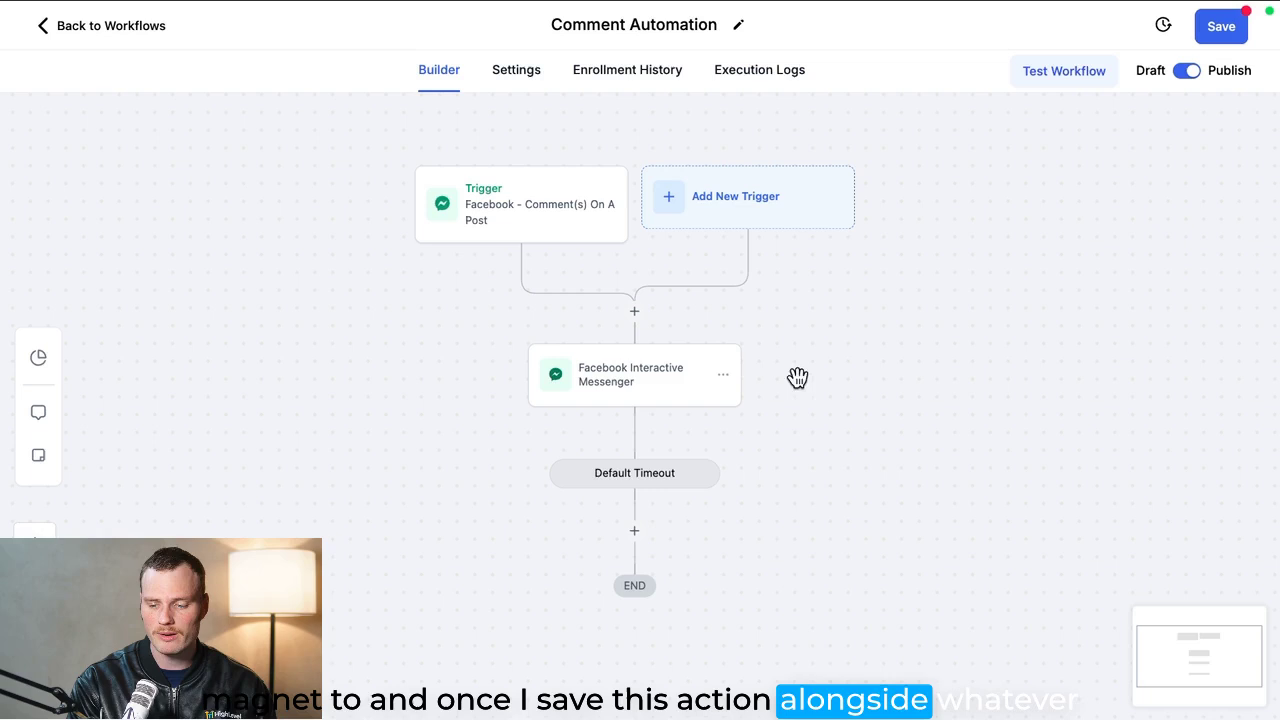
# Try a Reply In Comments action after the messenger action's default timeout with Like Comments enabled, and close it without saving.
pyautogui.click(634, 531)
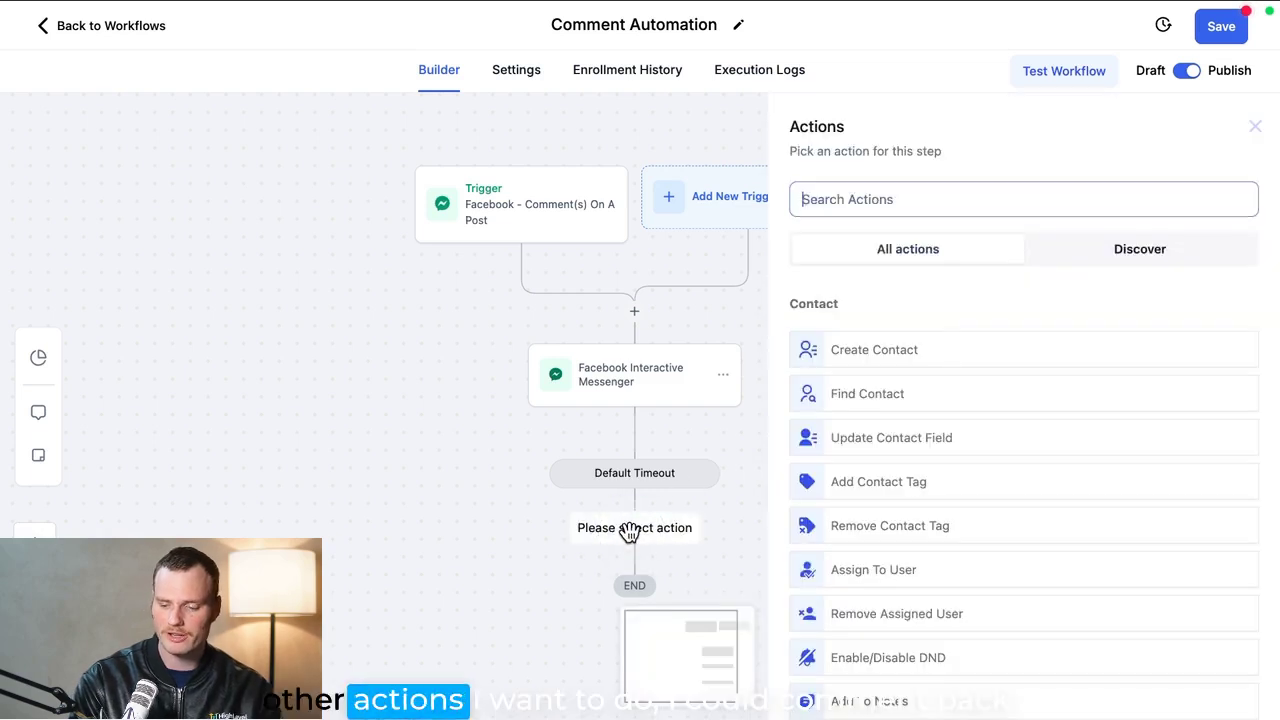
pyautogui.write('comment')
pyautogui.click(873, 329)
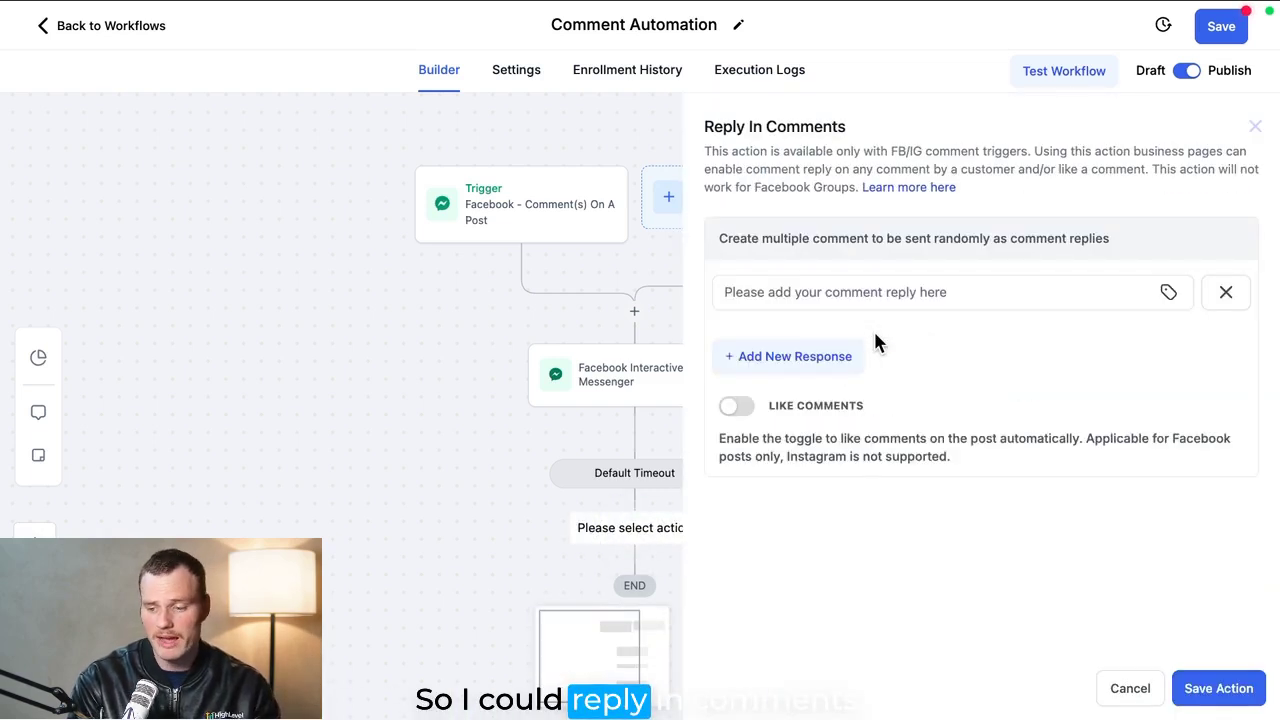
pyautogui.click(742, 408)
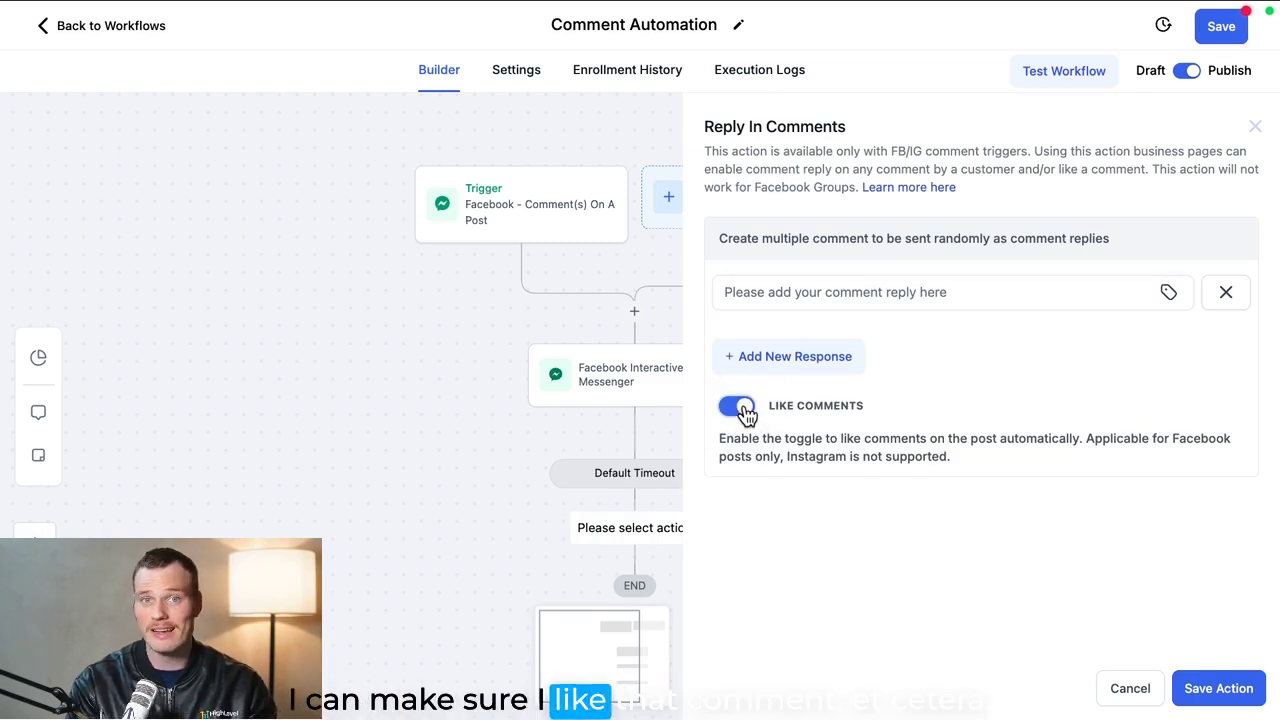
pyautogui.click(1252, 126)
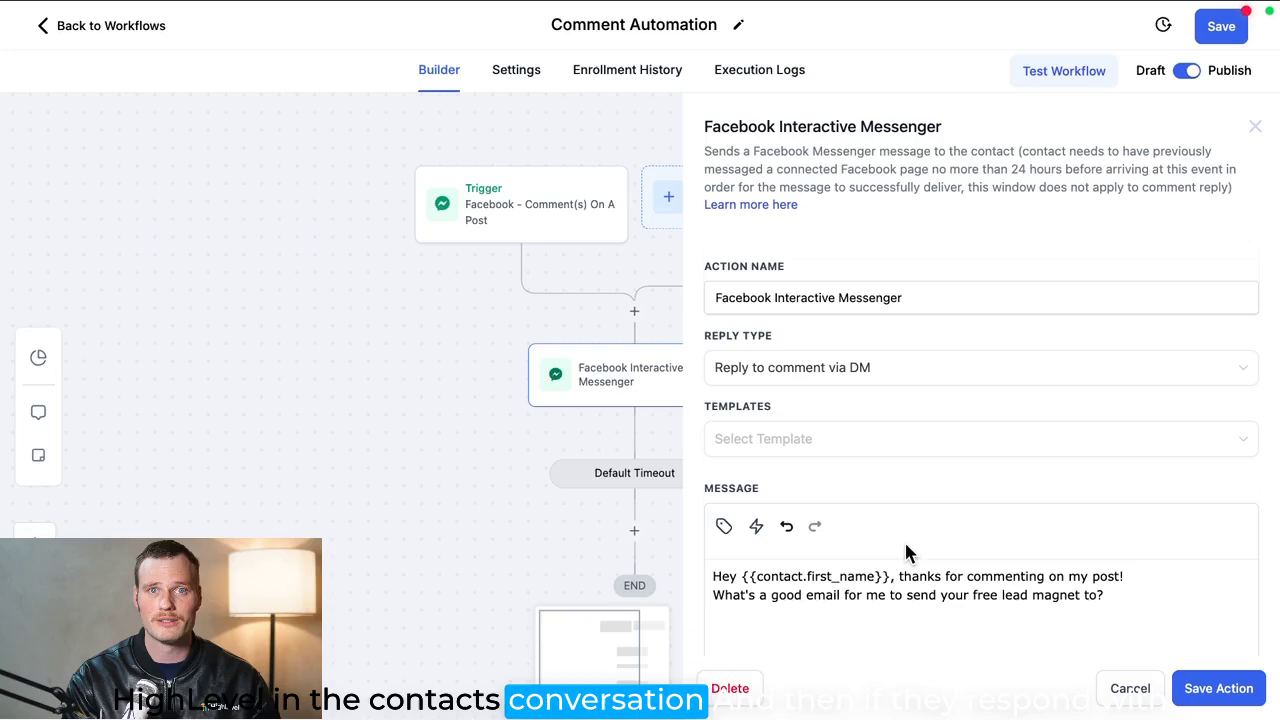
pyautogui.moveTo(760, 595); pyautogui.dragTo(1055, 598)
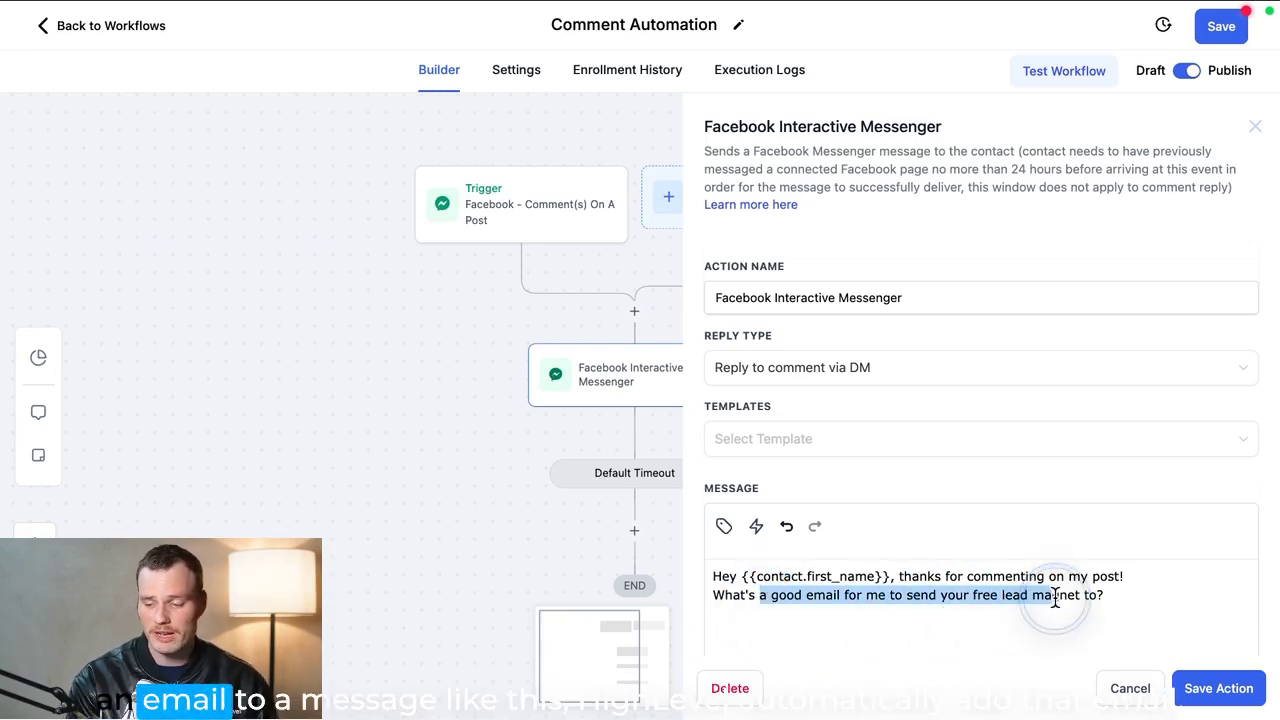
pyautogui.click(1055, 597)
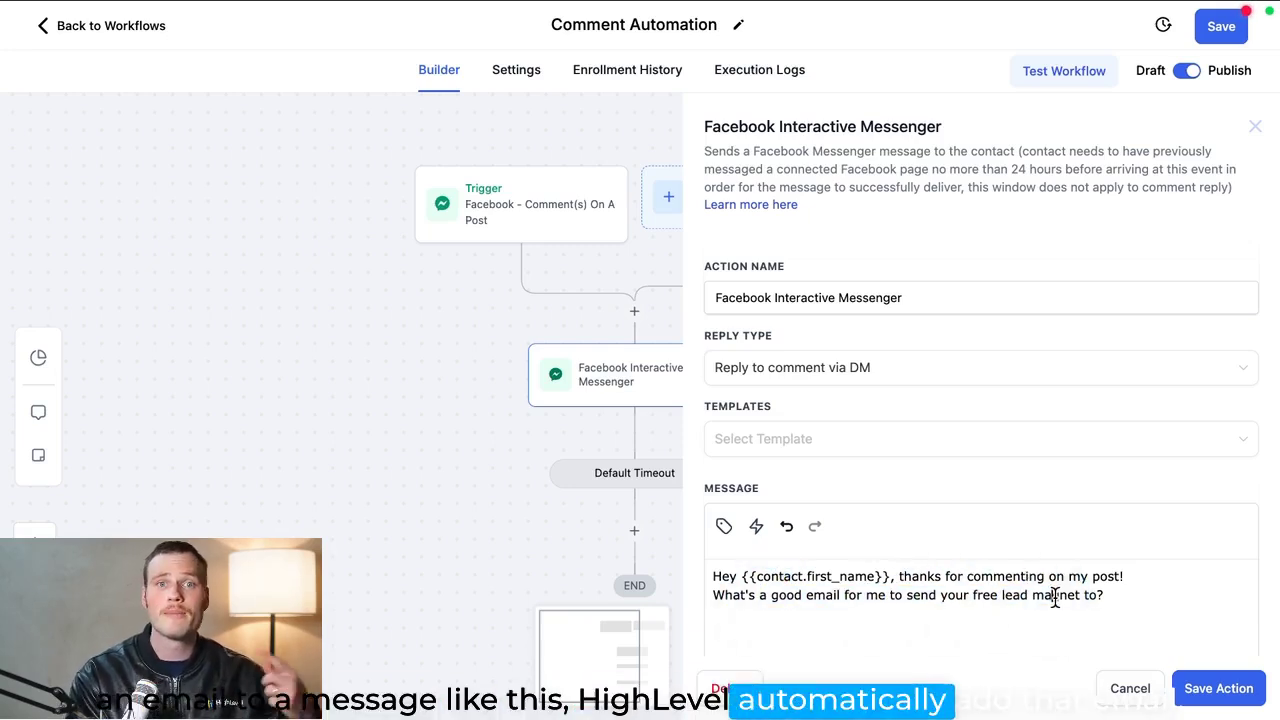